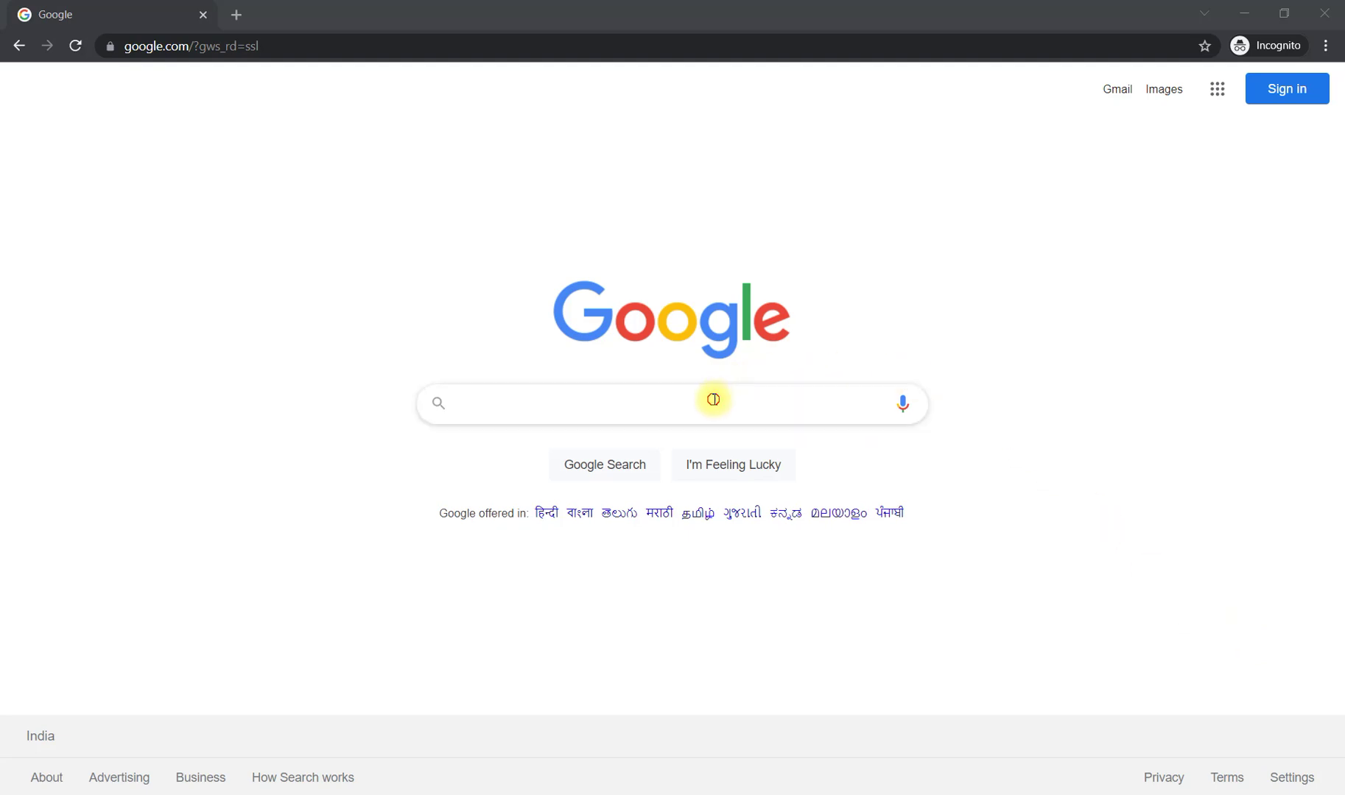
text(free)
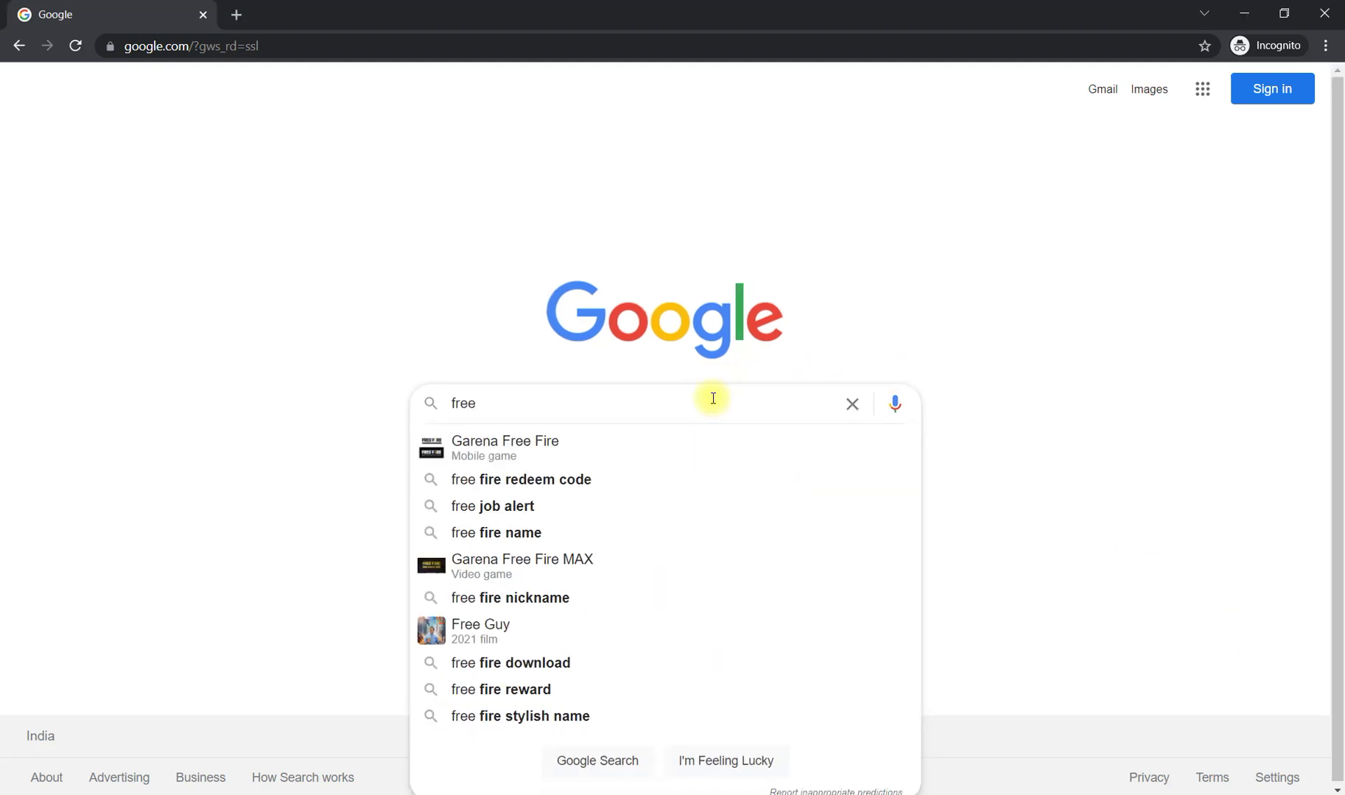
text( aws train)
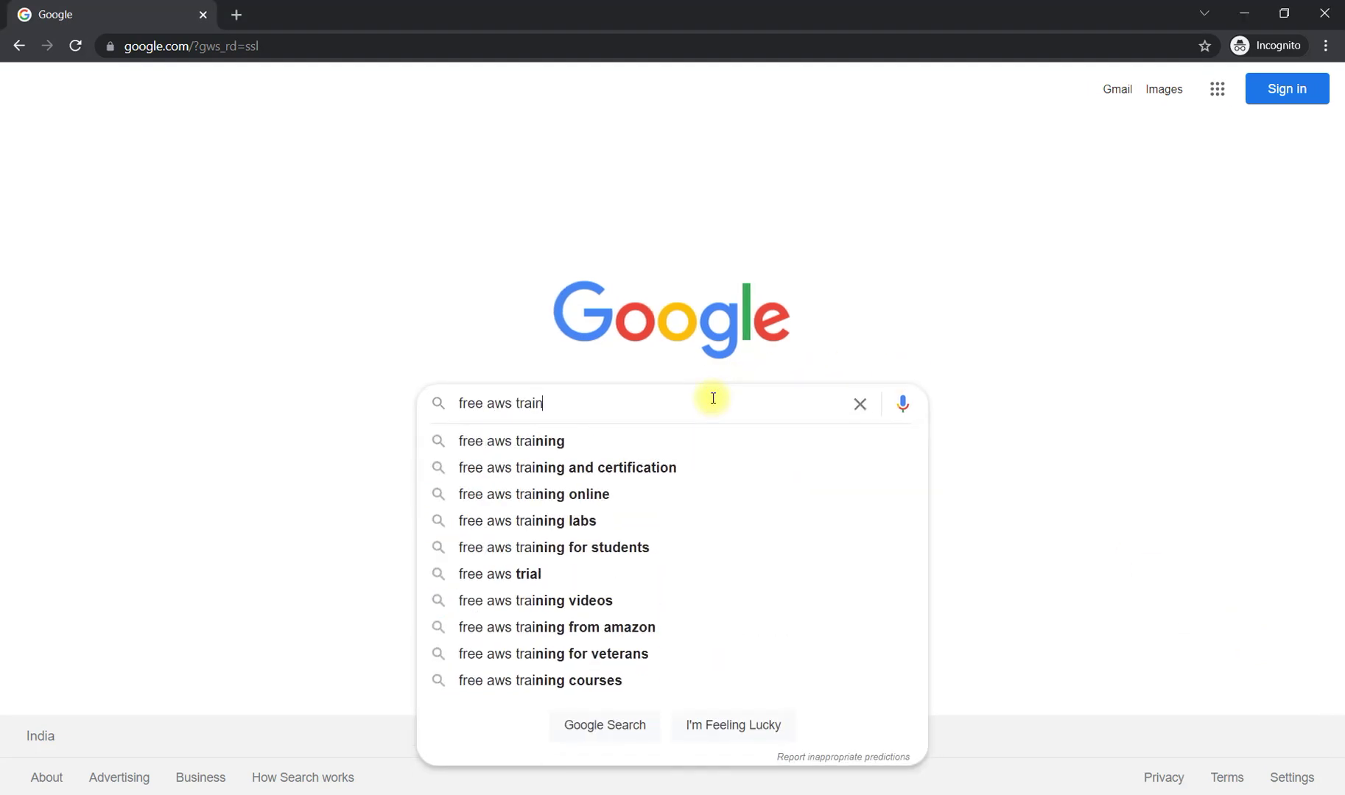
text(ing)
Step: Search Google for 'free aws training' and open the Learn AWS result in a new tab
key(Return)
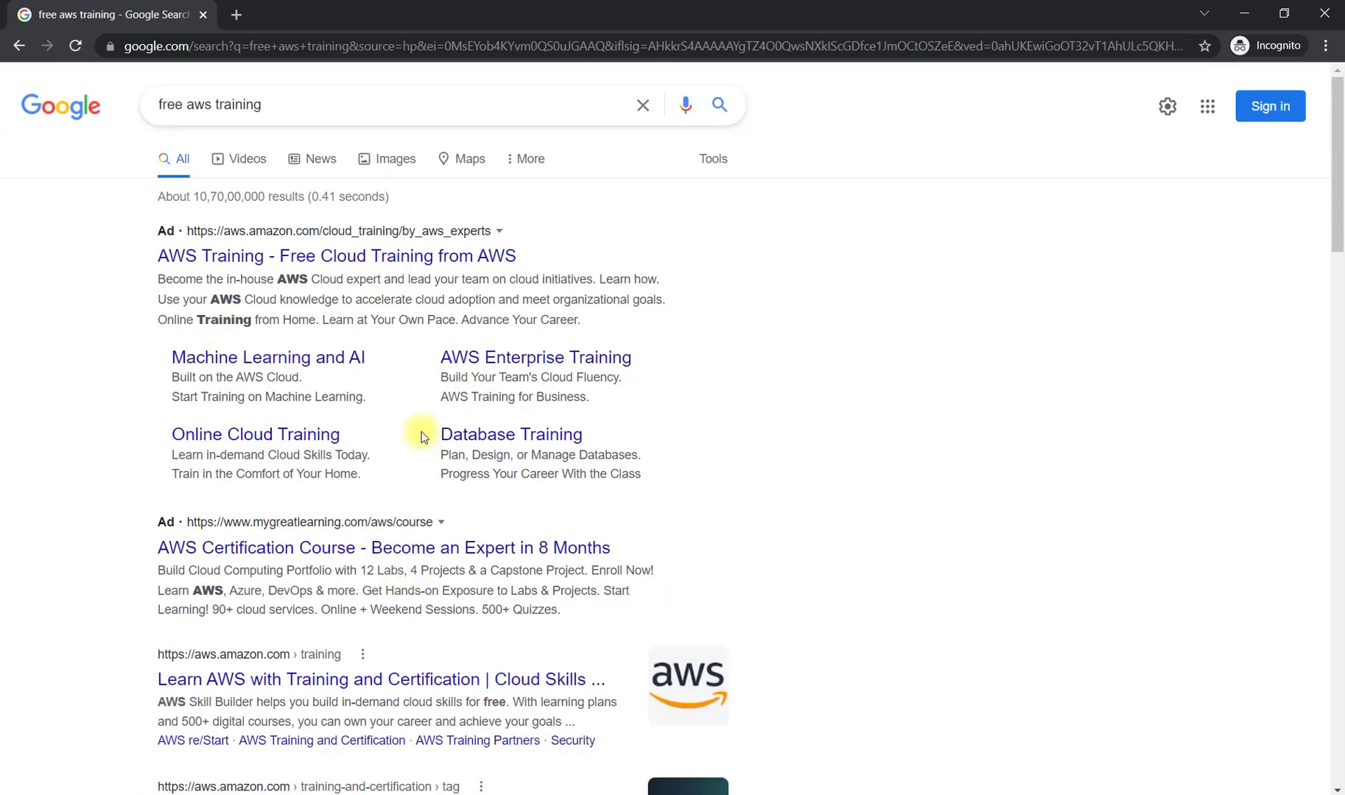
scroll(421, 432, down, 1)
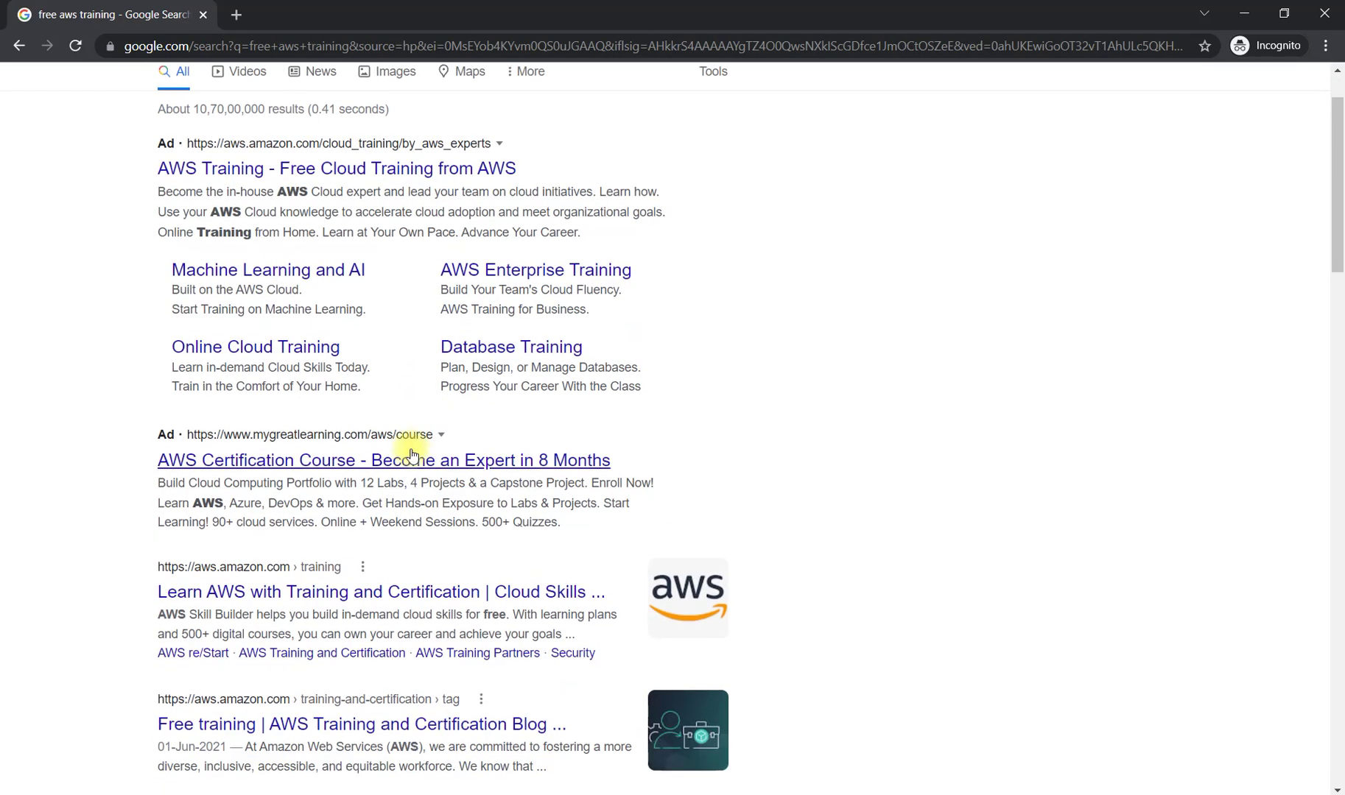
right_click(268, 596)
click(310, 601)
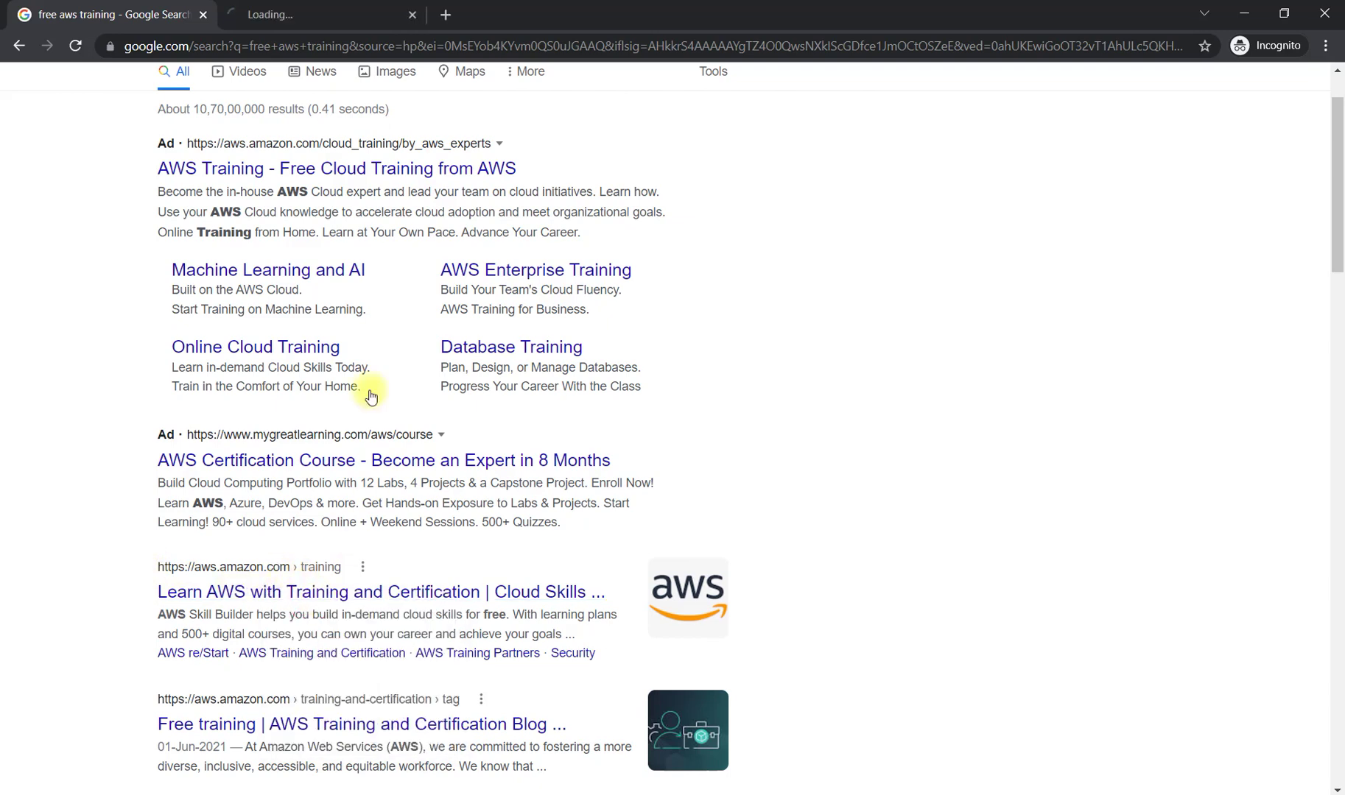
Step: In the new Learn AWS tab, go to 'Explore all role-based training' under Learn about AWS by Role
click(312, 19)
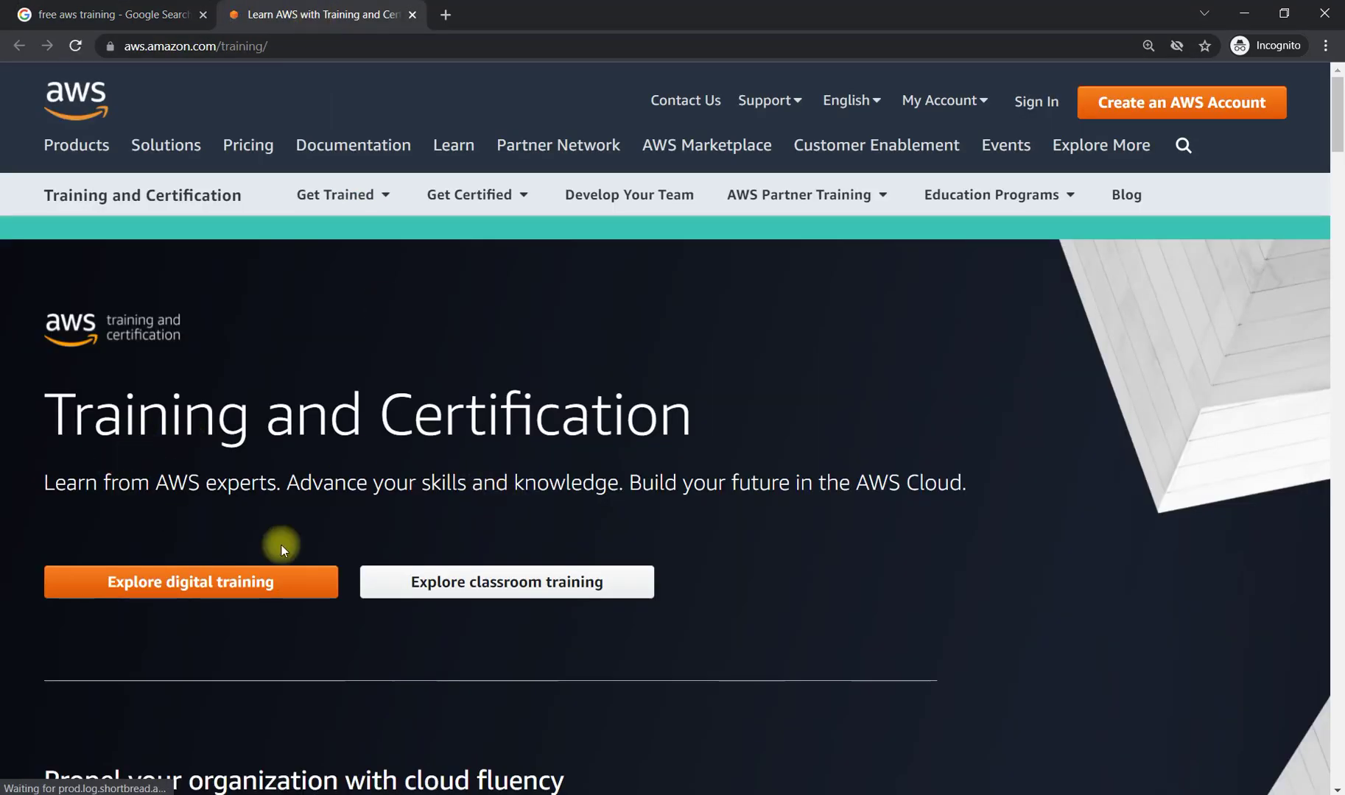
scroll(817, 474, down, 1)
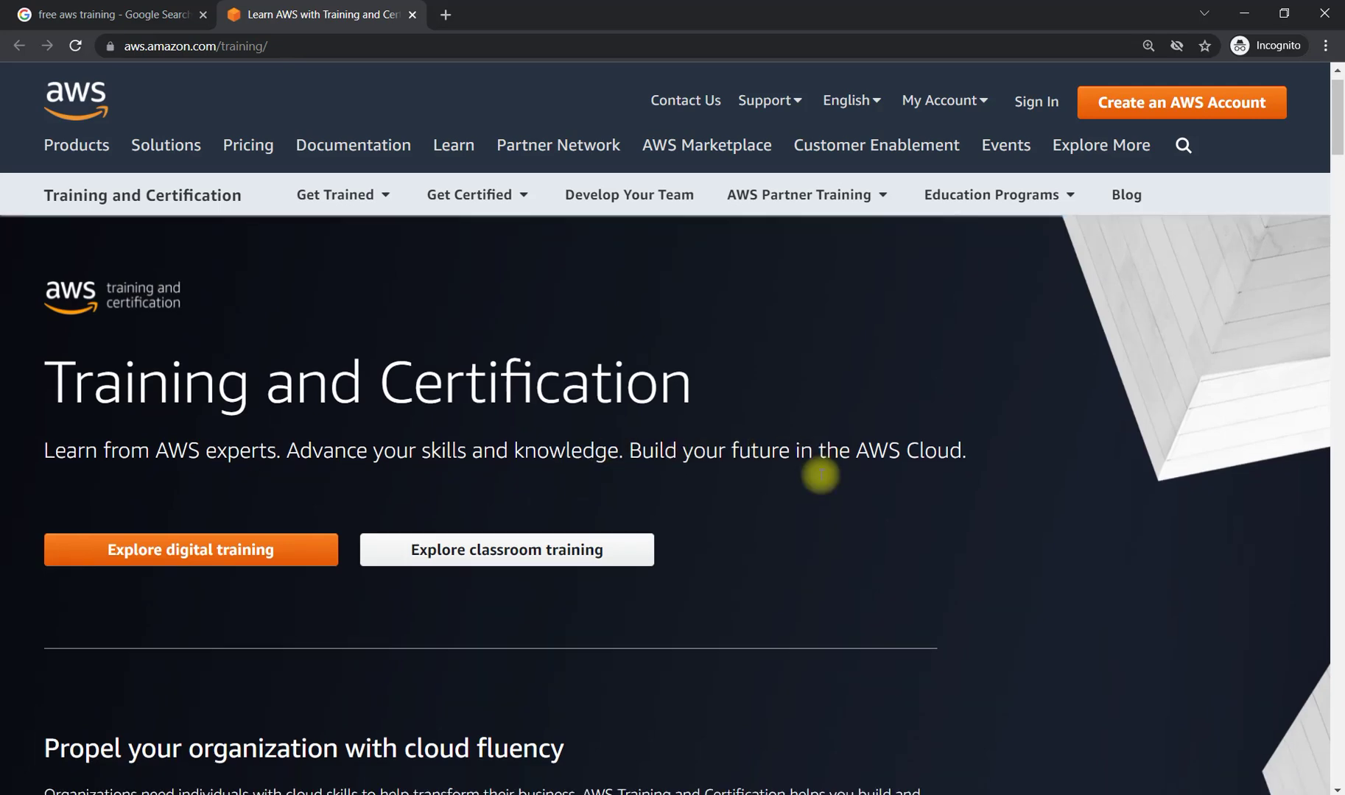
scroll(817, 474, down, 2)
scroll(818, 472, down, 4)
scroll(593, 524, down, 2)
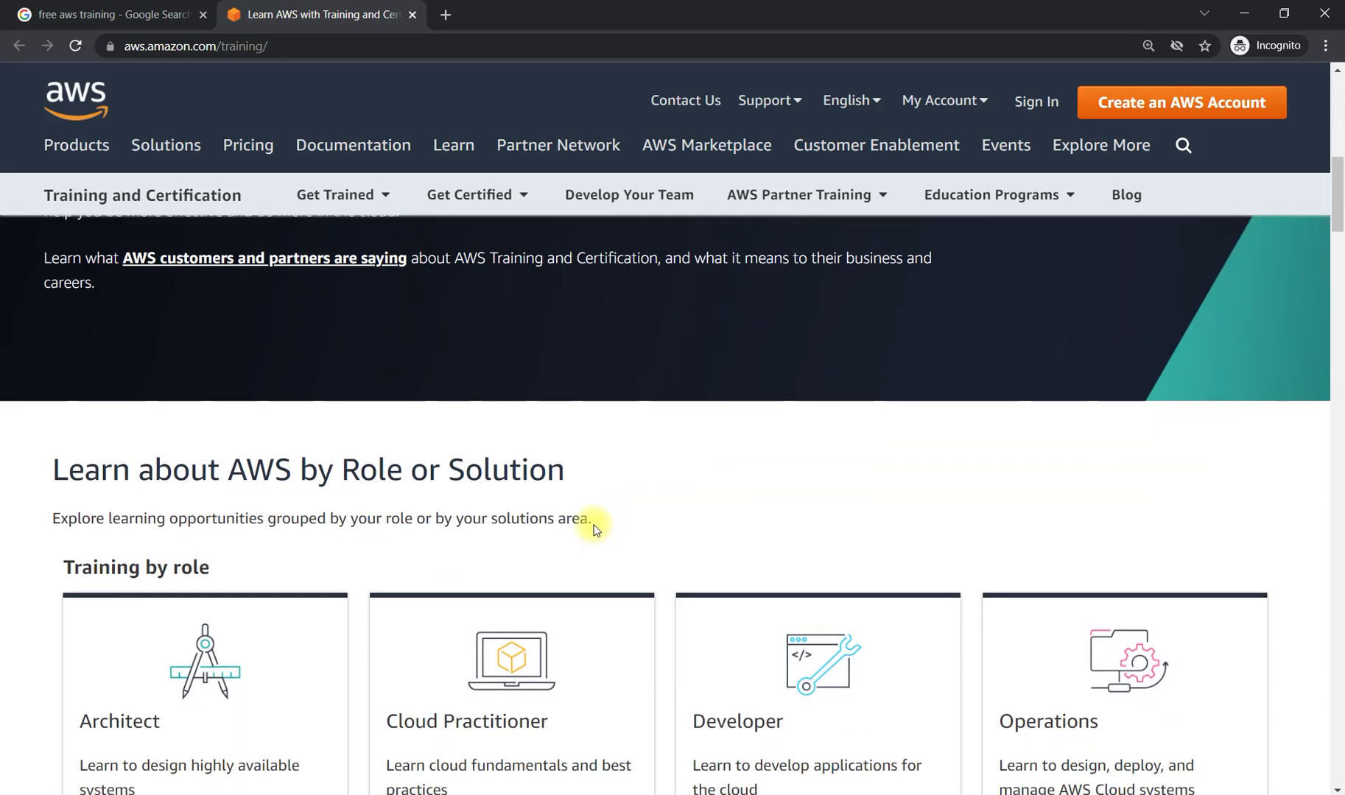
scroll(655, 524, down, 1)
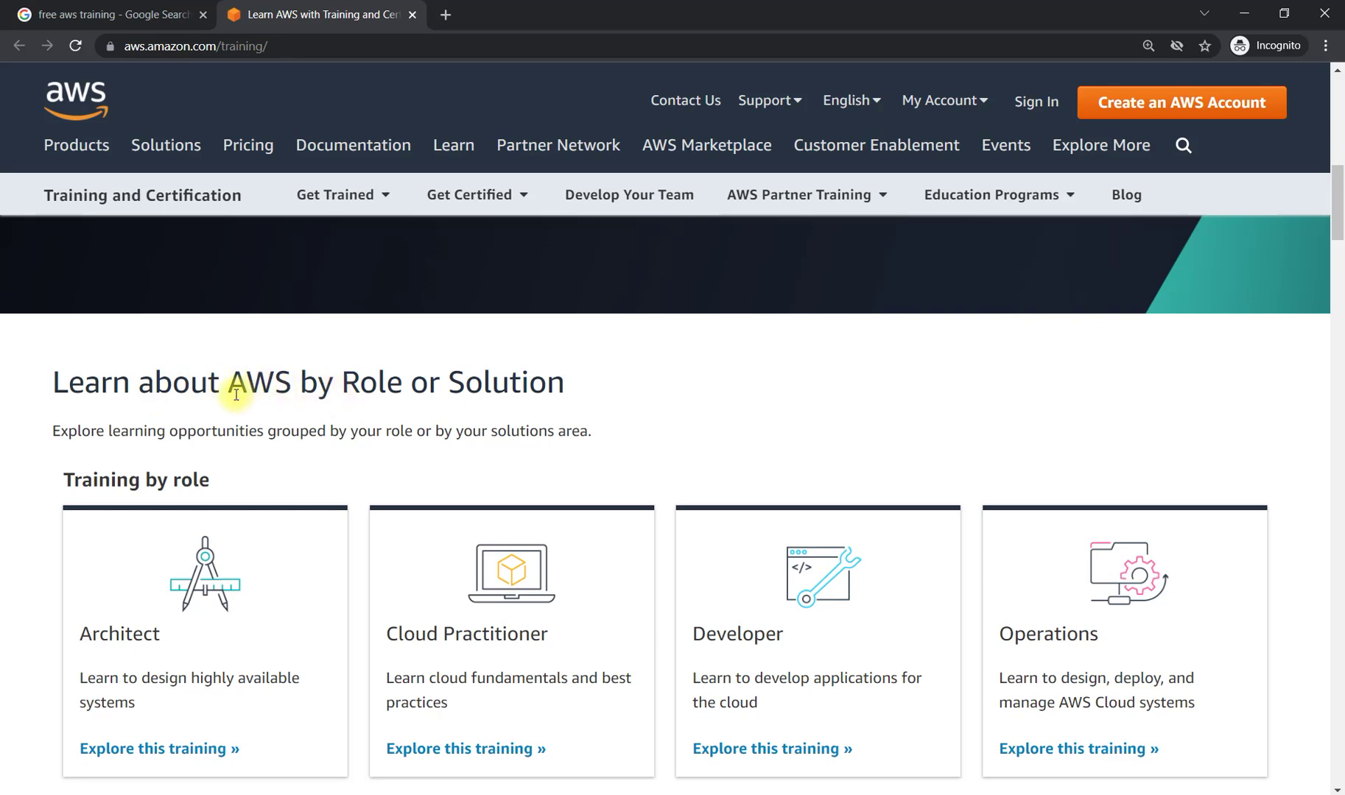
drag(228, 383, 399, 397)
scroll(966, 546, down, 3)
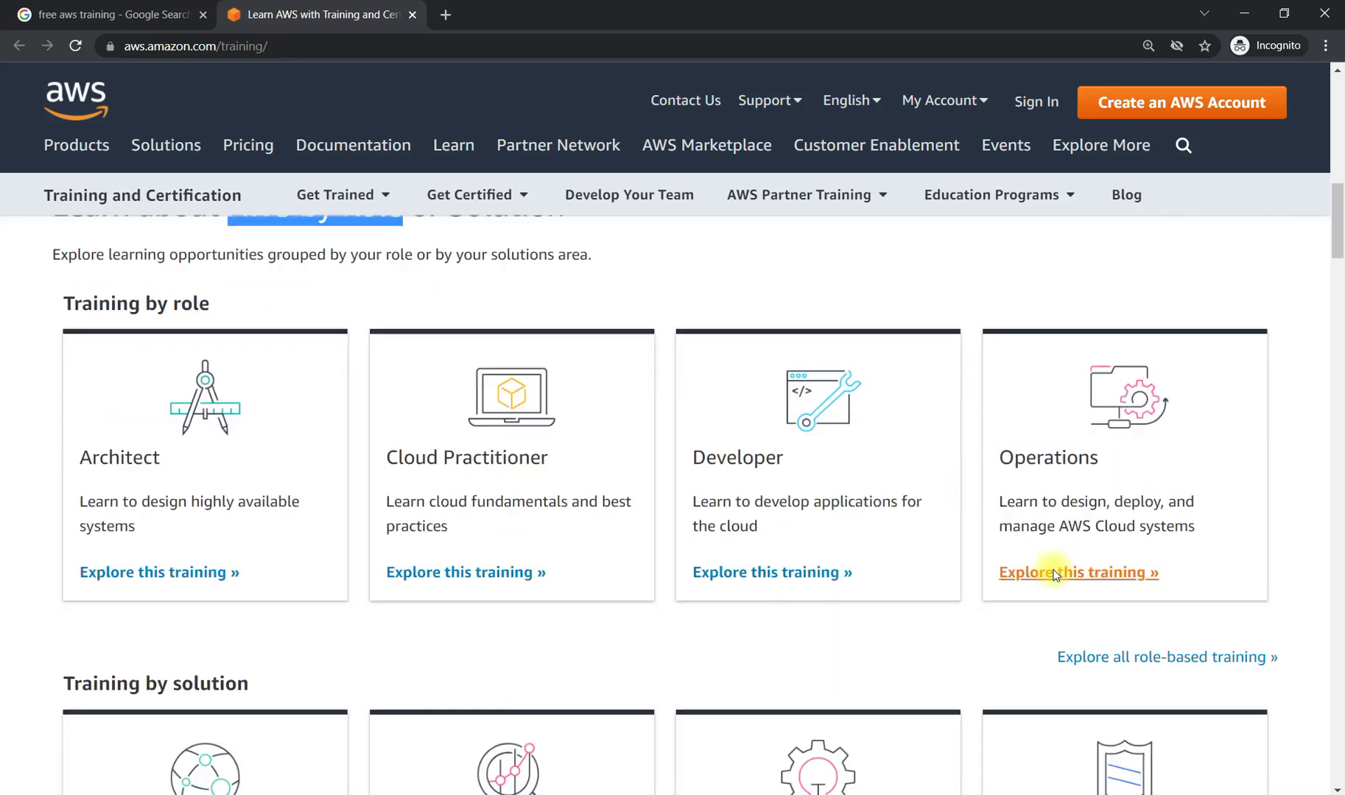
click(1145, 578)
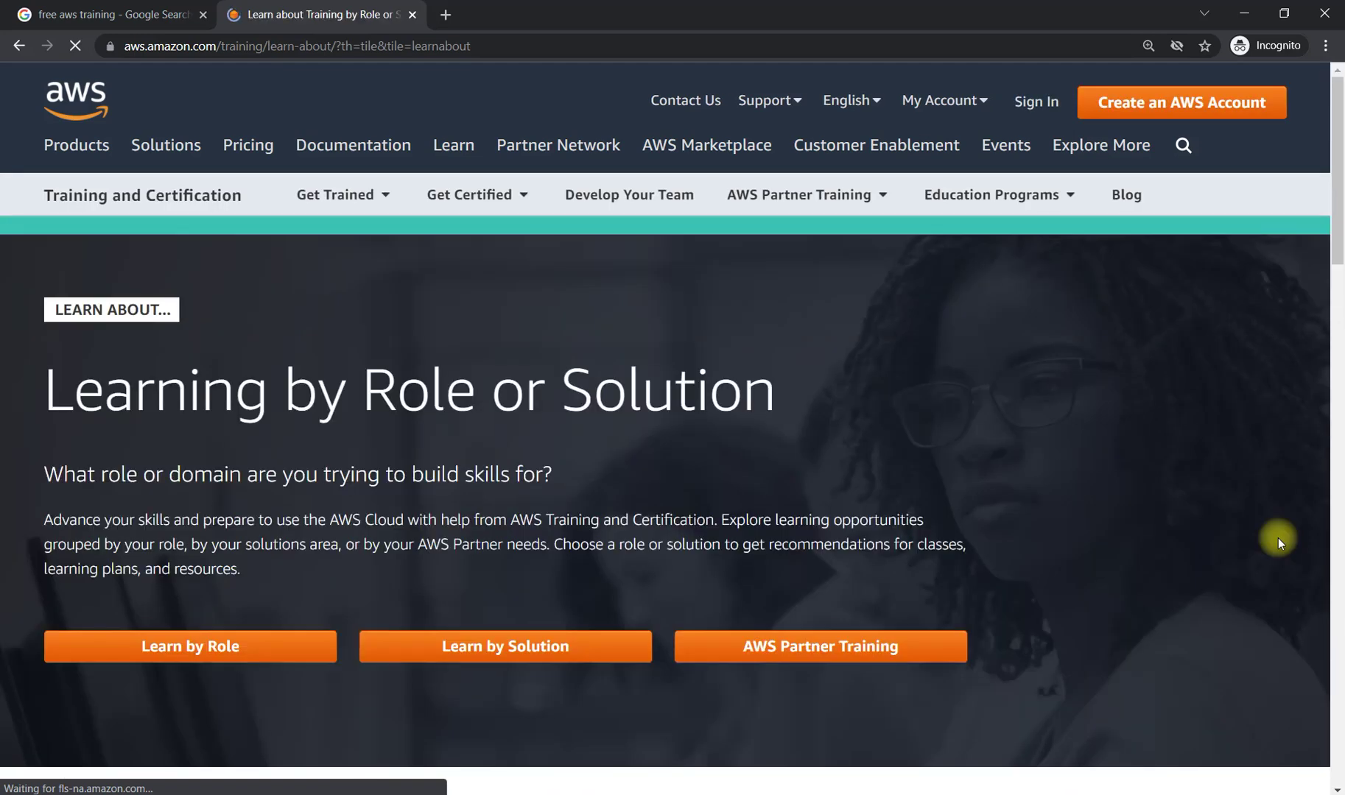
scroll(1101, 481, down, 2)
scroll(1100, 481, down, 1)
scroll(1050, 483, down, 2)
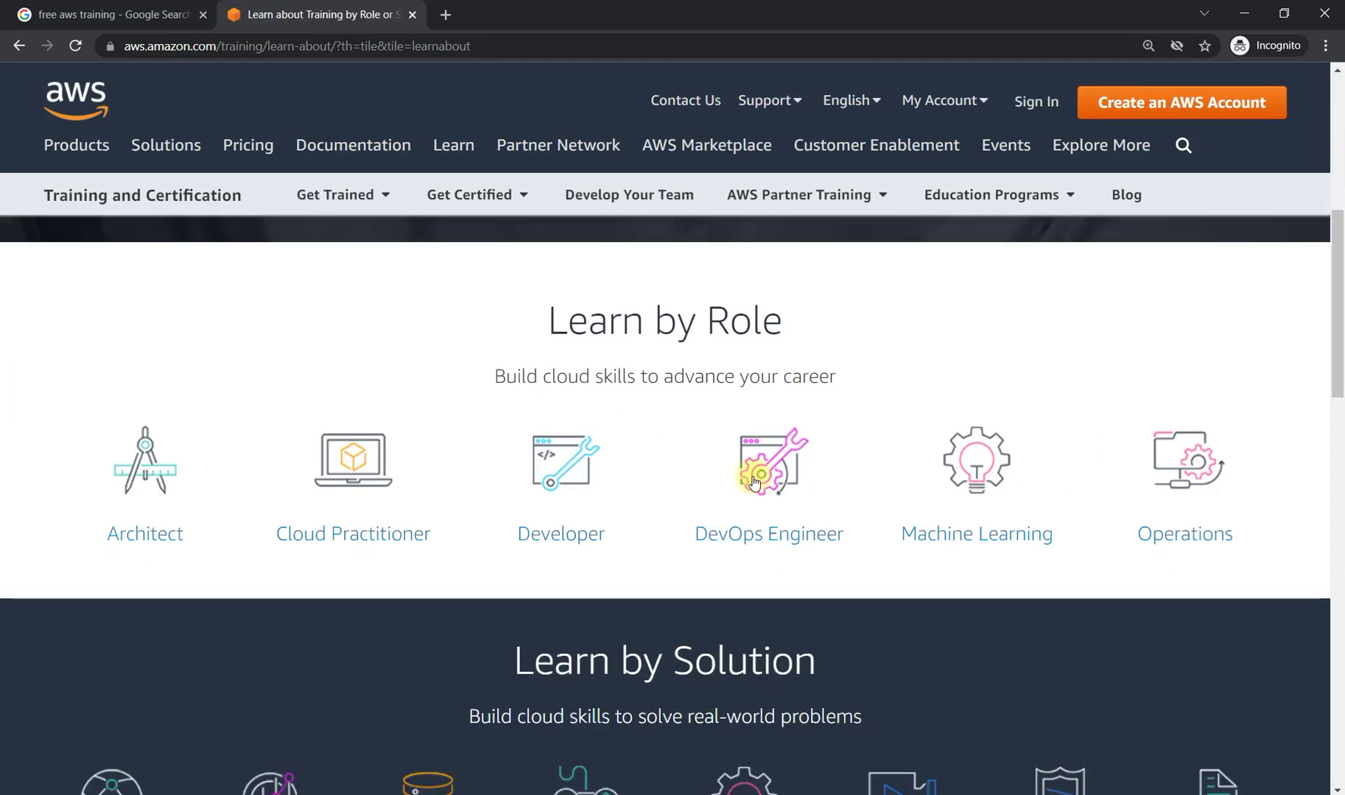
scroll(916, 486, up, 1)
key(ctrl+plus)
scroll(917, 481, down, 3)
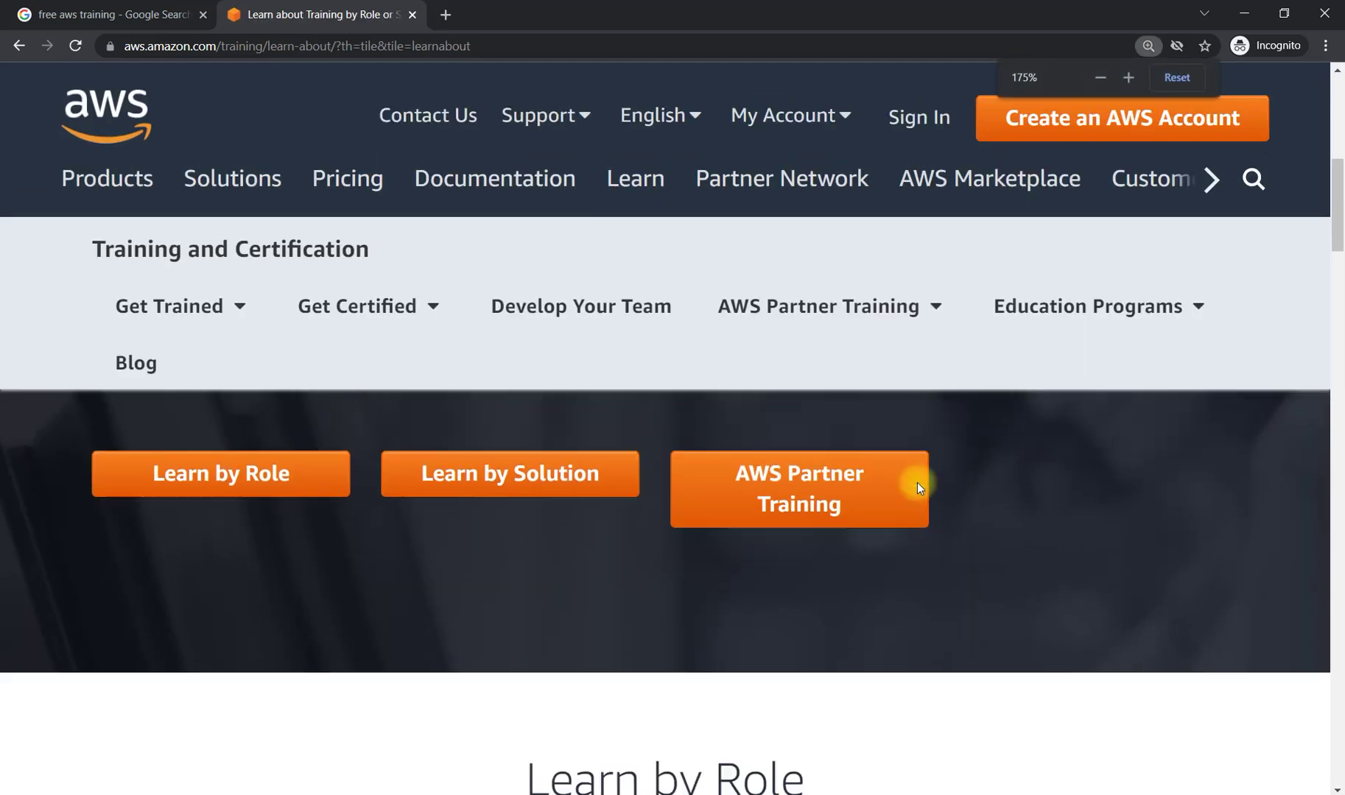
scroll(916, 484, down, 1)
scroll(917, 484, down, 1)
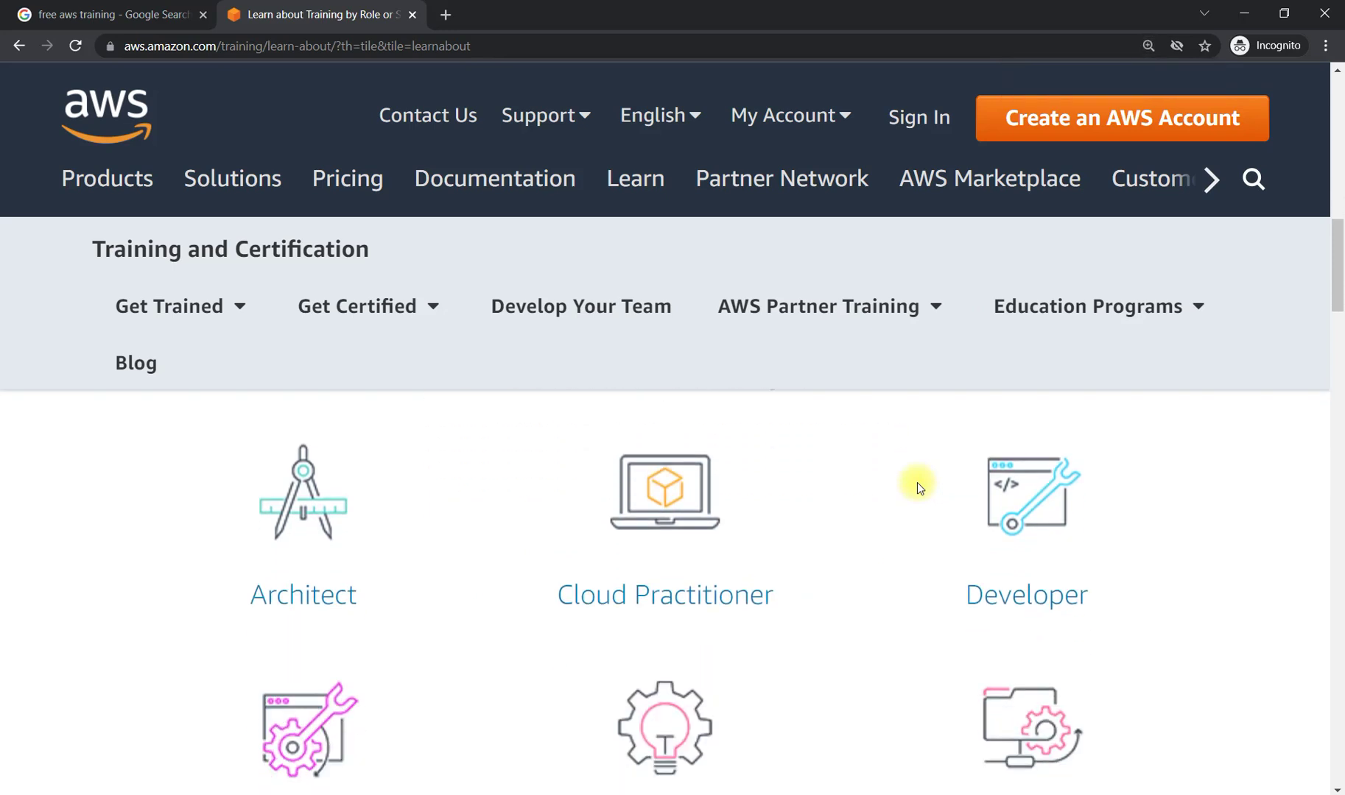
drag(1338, 296, 1339, 313)
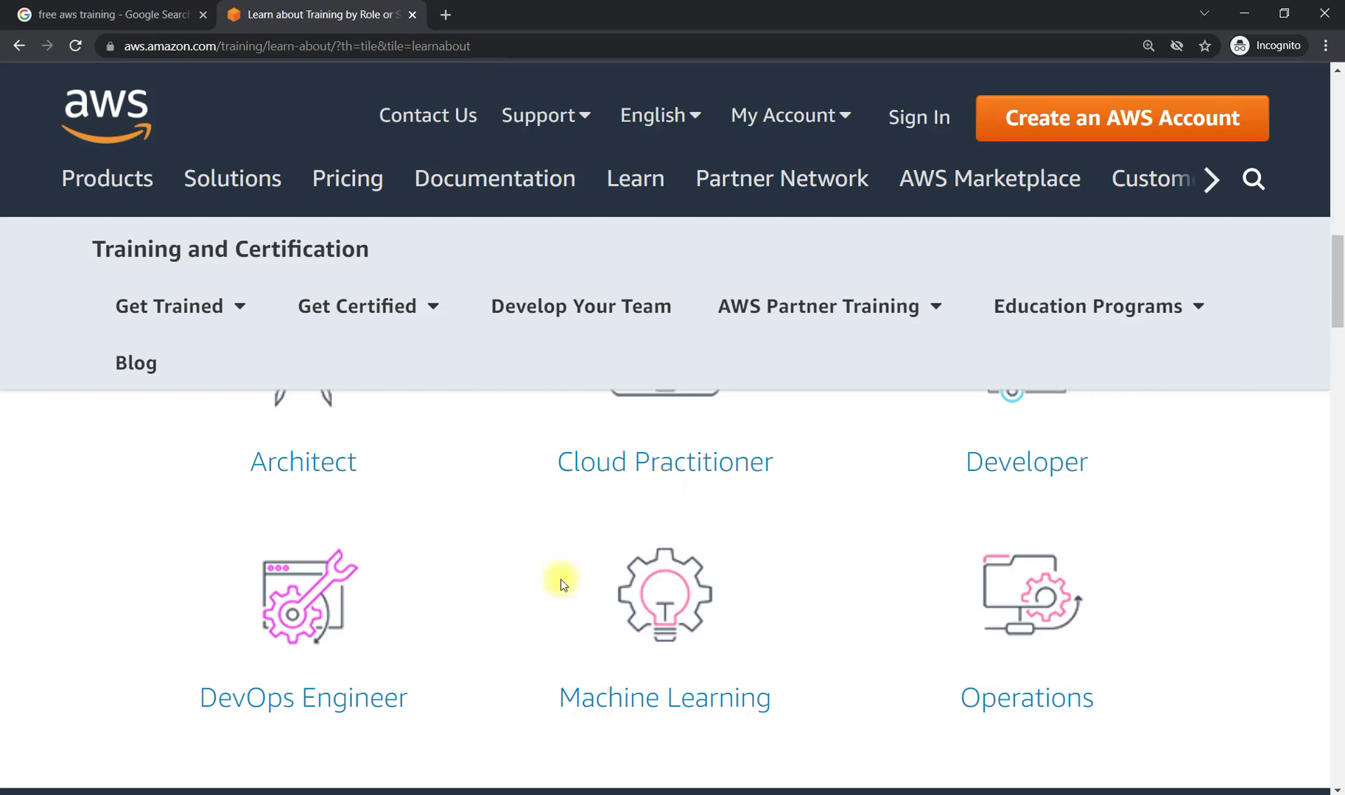
Step: Open the Cloud Practitioner training page and zoom the page out
click(602, 469)
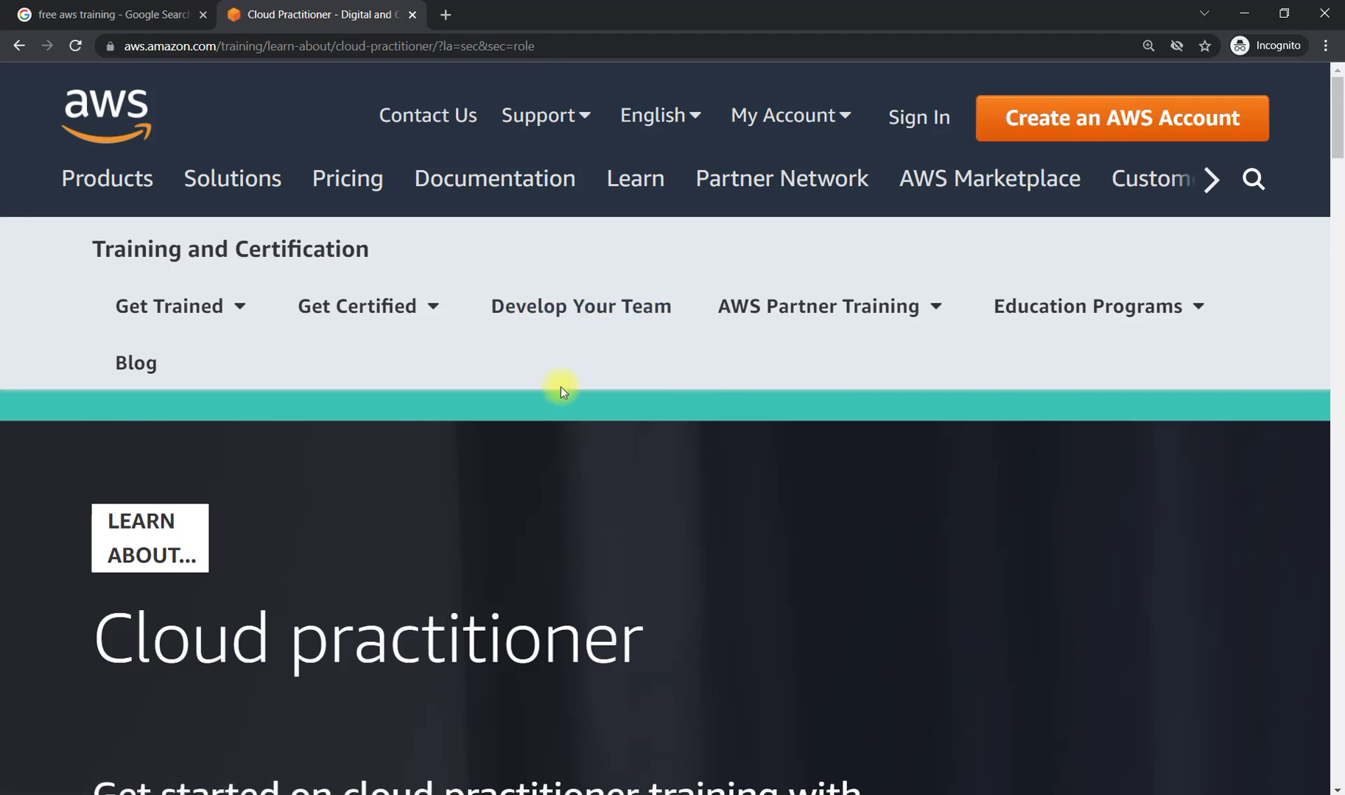
key(ctrl+minus)
key(ctrl+minus)
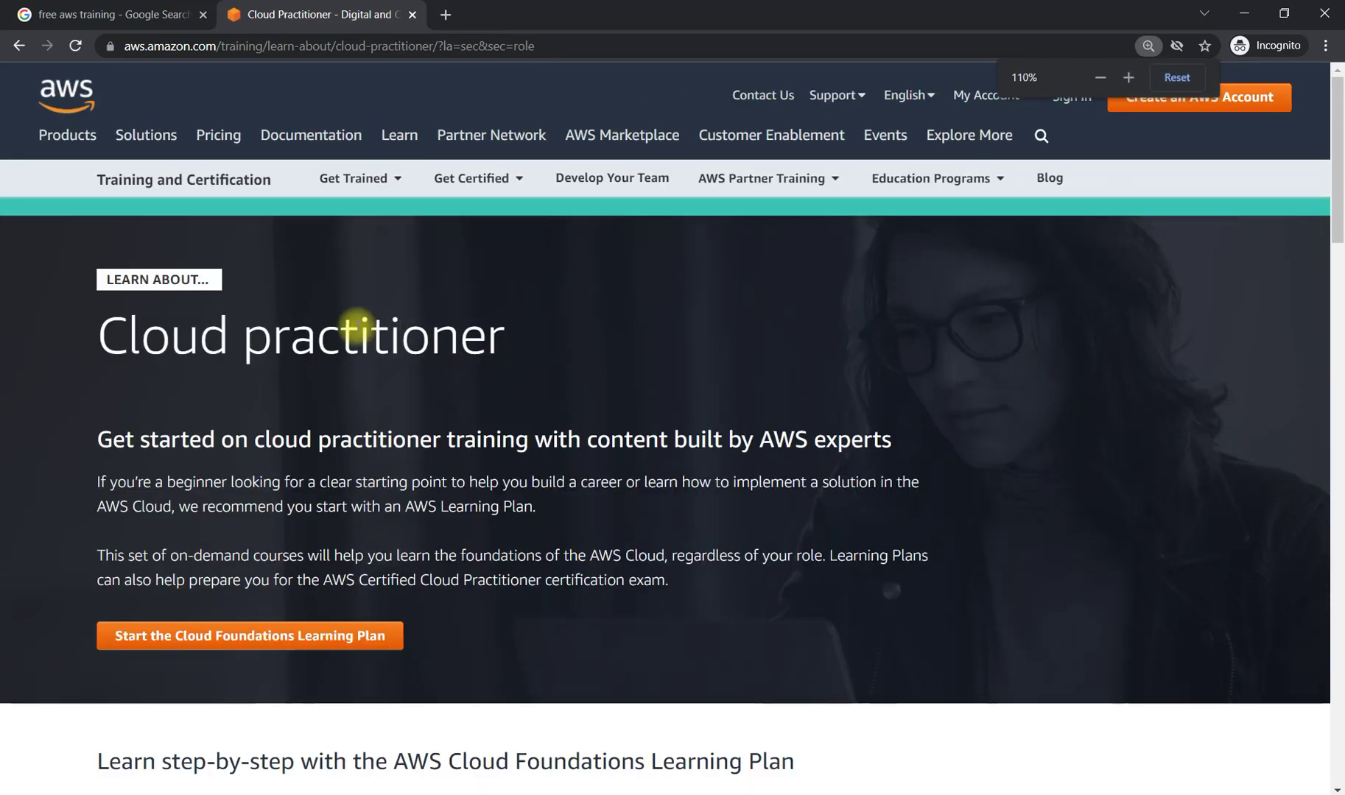
scroll(360, 338, down, 2)
scroll(131, 454, down, 2)
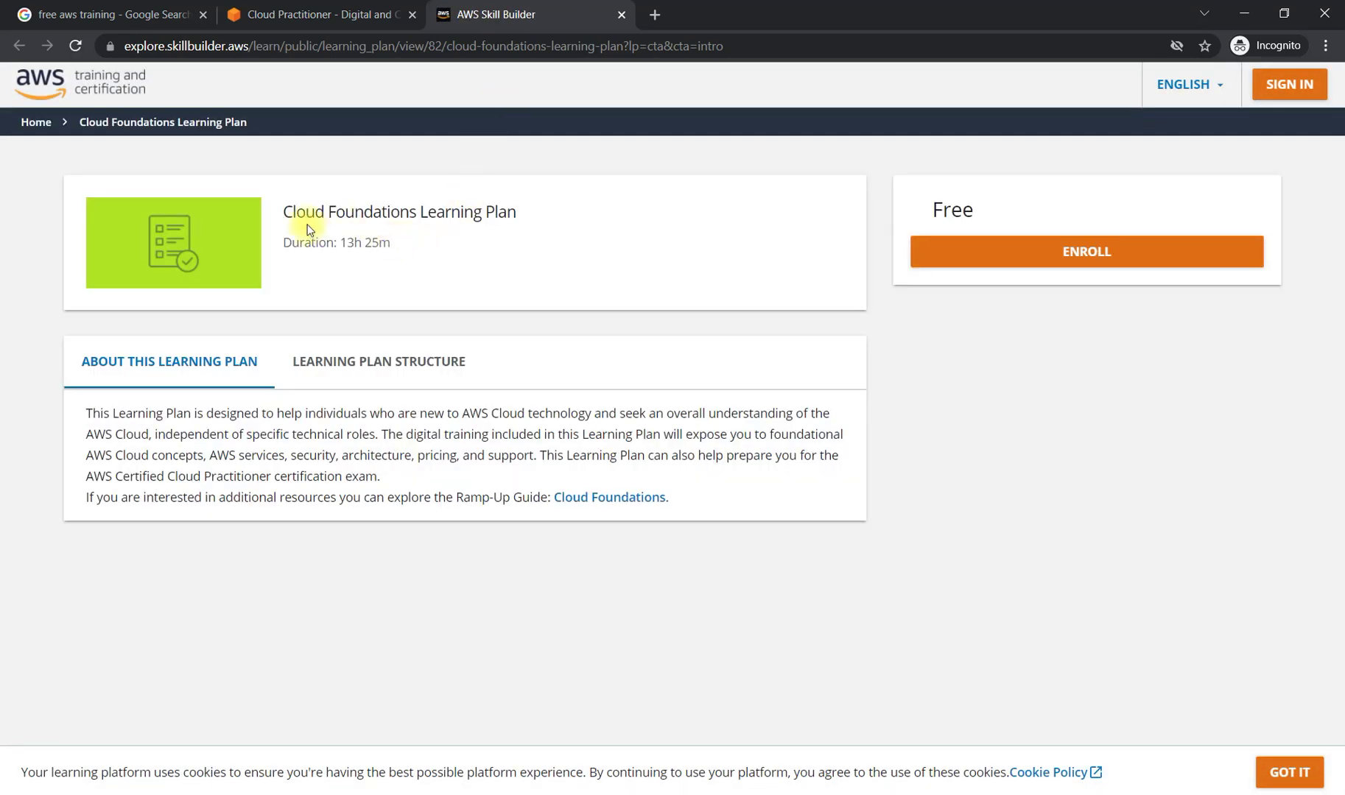
drag(280, 215, 515, 214)
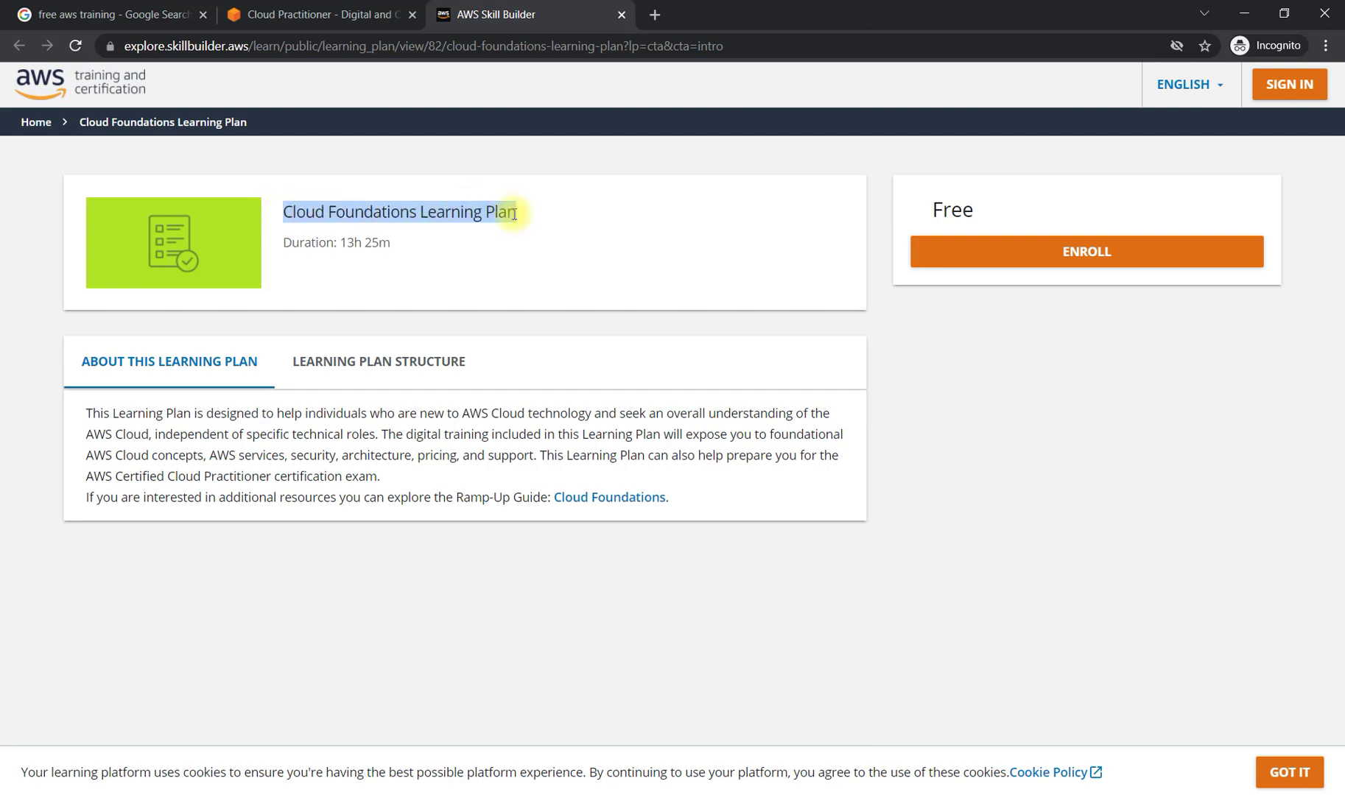
click(409, 360)
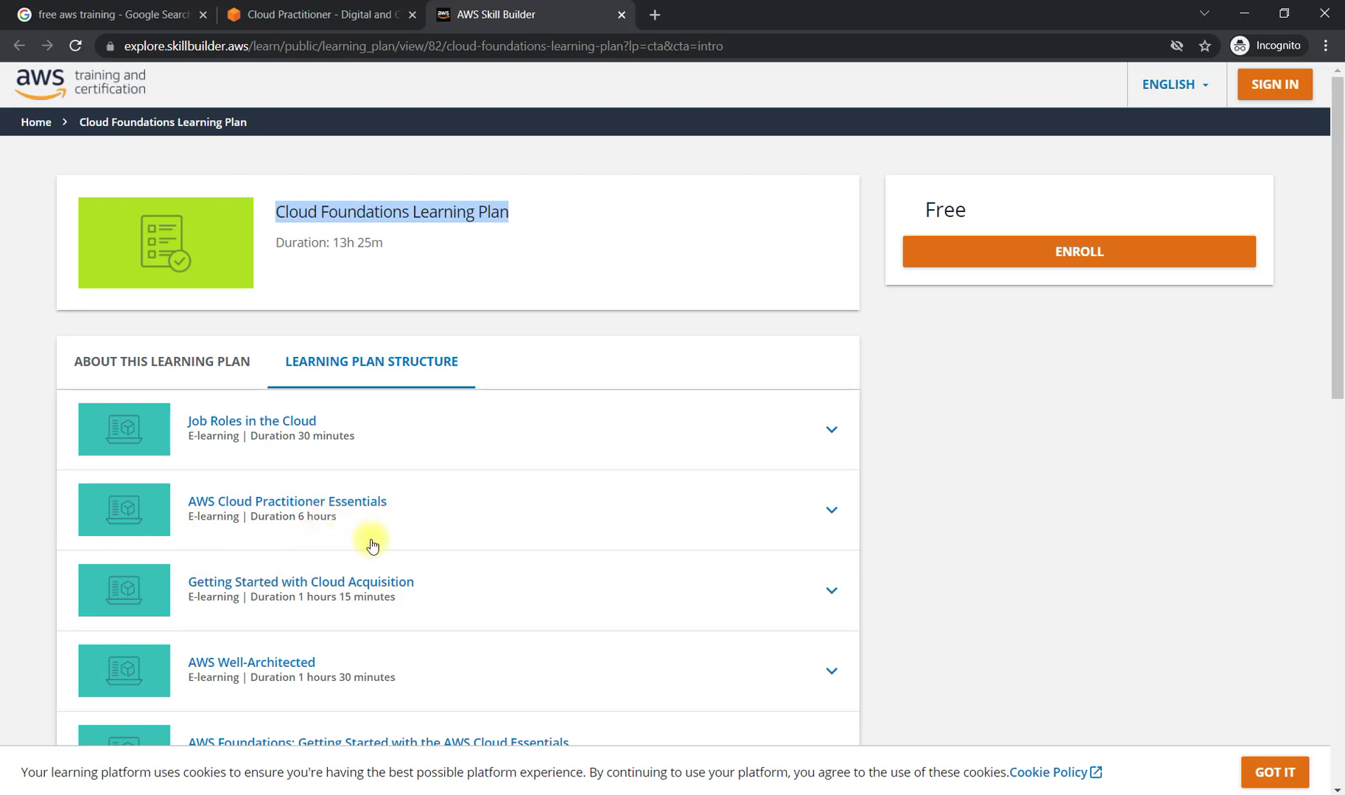
scroll(396, 550, down, 2)
scroll(350, 479, down, 1)
scroll(348, 479, down, 1)
scroll(320, 496, down, 2)
scroll(321, 495, down, 1)
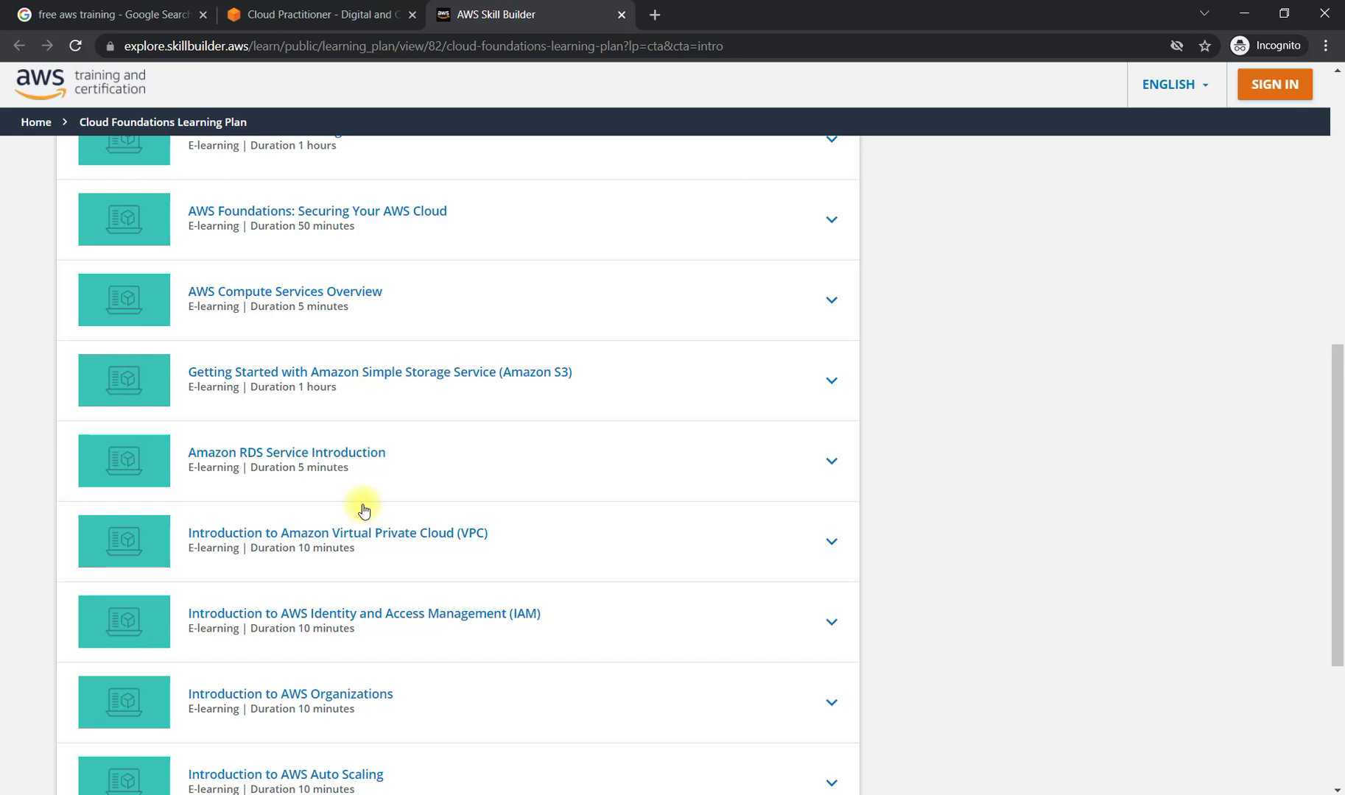
scroll(362, 482, down, 3)
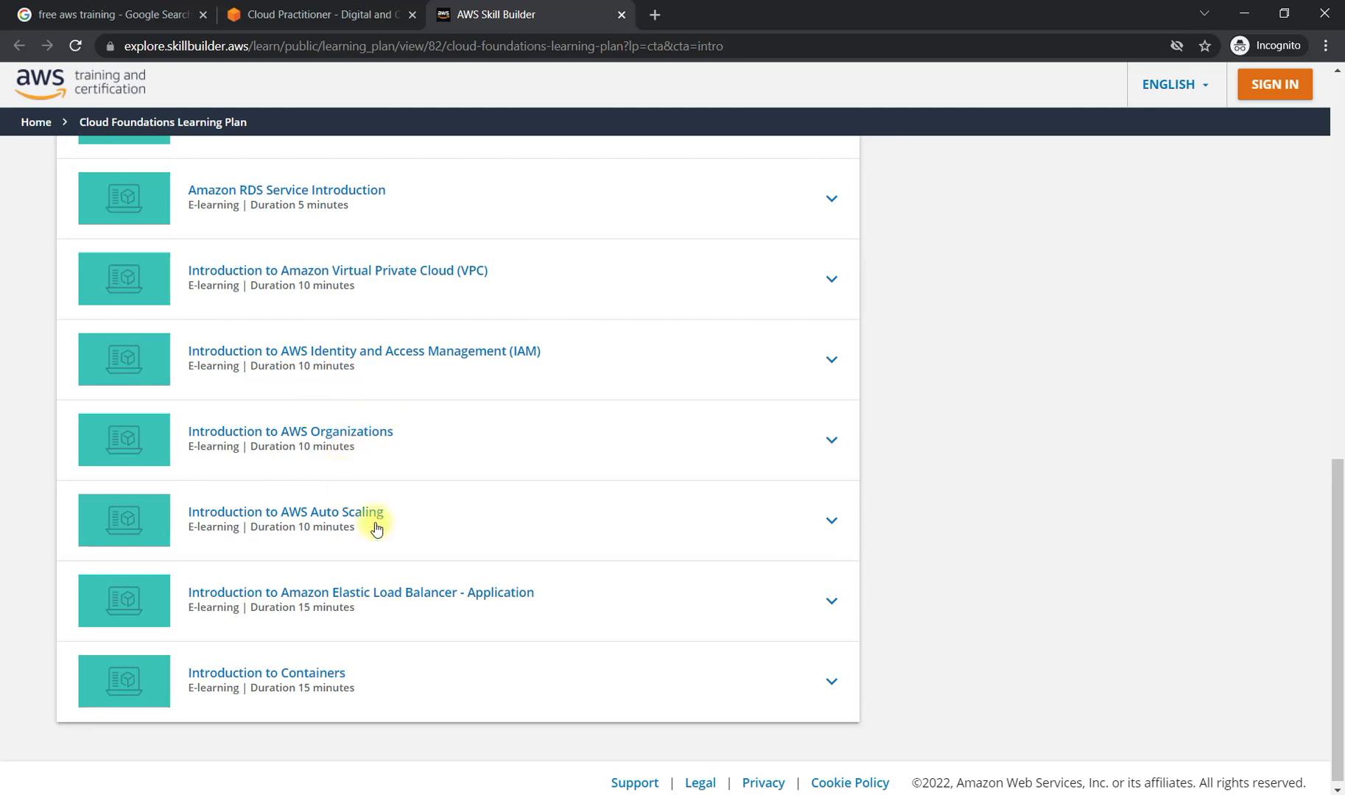
scroll(375, 524, up, 3)
scroll(451, 420, up, 2)
scroll(412, 408, up, 2)
scroll(451, 354, up, 1)
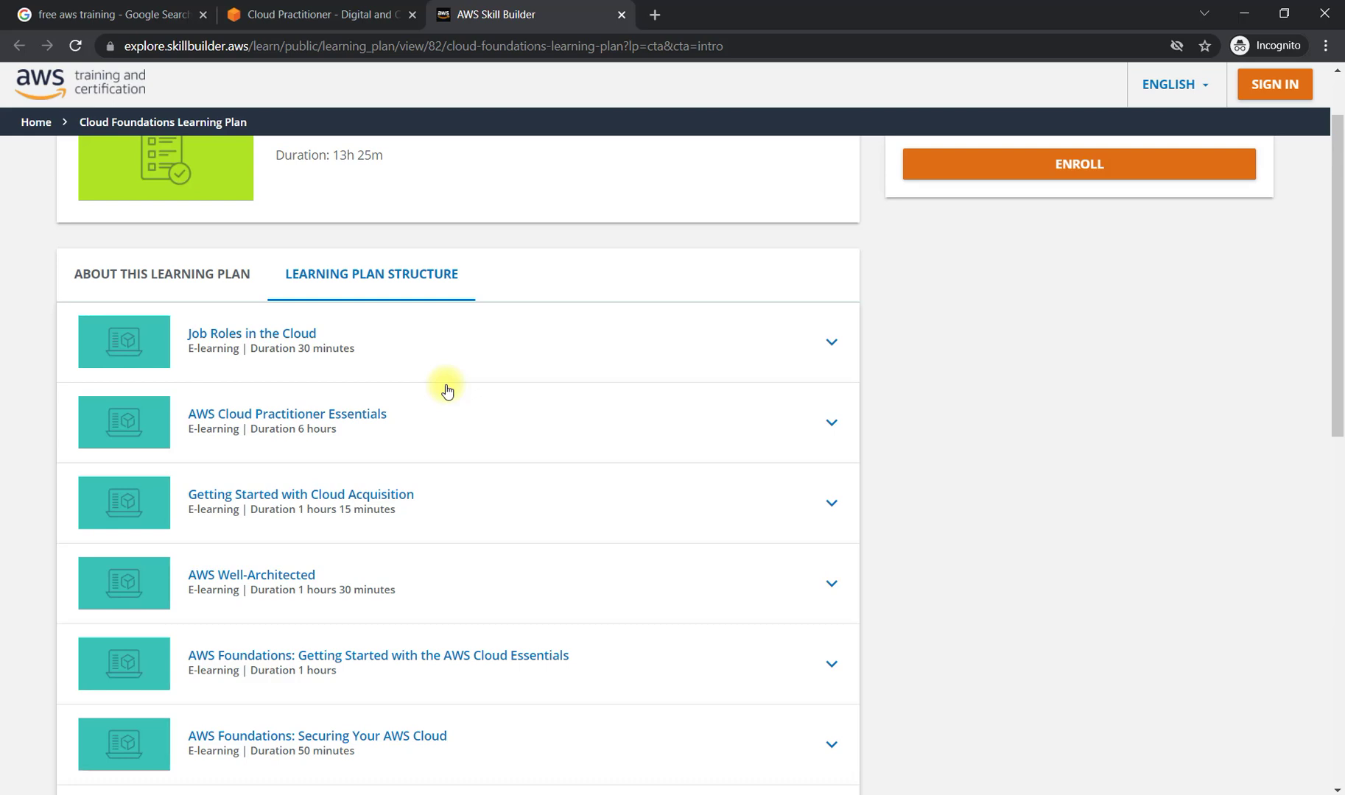
scroll(354, 381, down, 2)
scroll(529, 454, down, 2)
scroll(490, 543, up, 4)
scroll(490, 543, up, 1)
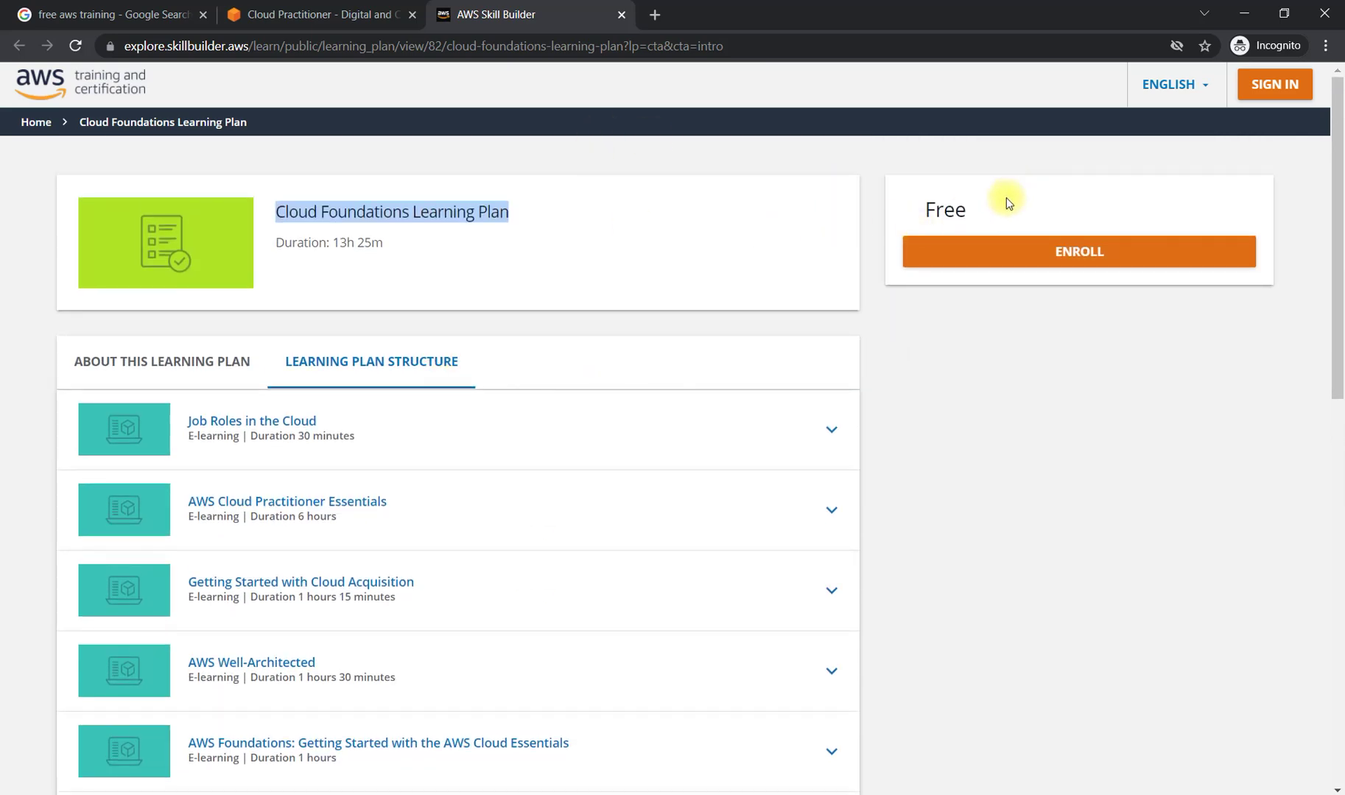
Step: Enroll in the Cloud Foundations Learning Plan and choose Login with Amazon to sign in
click(1090, 257)
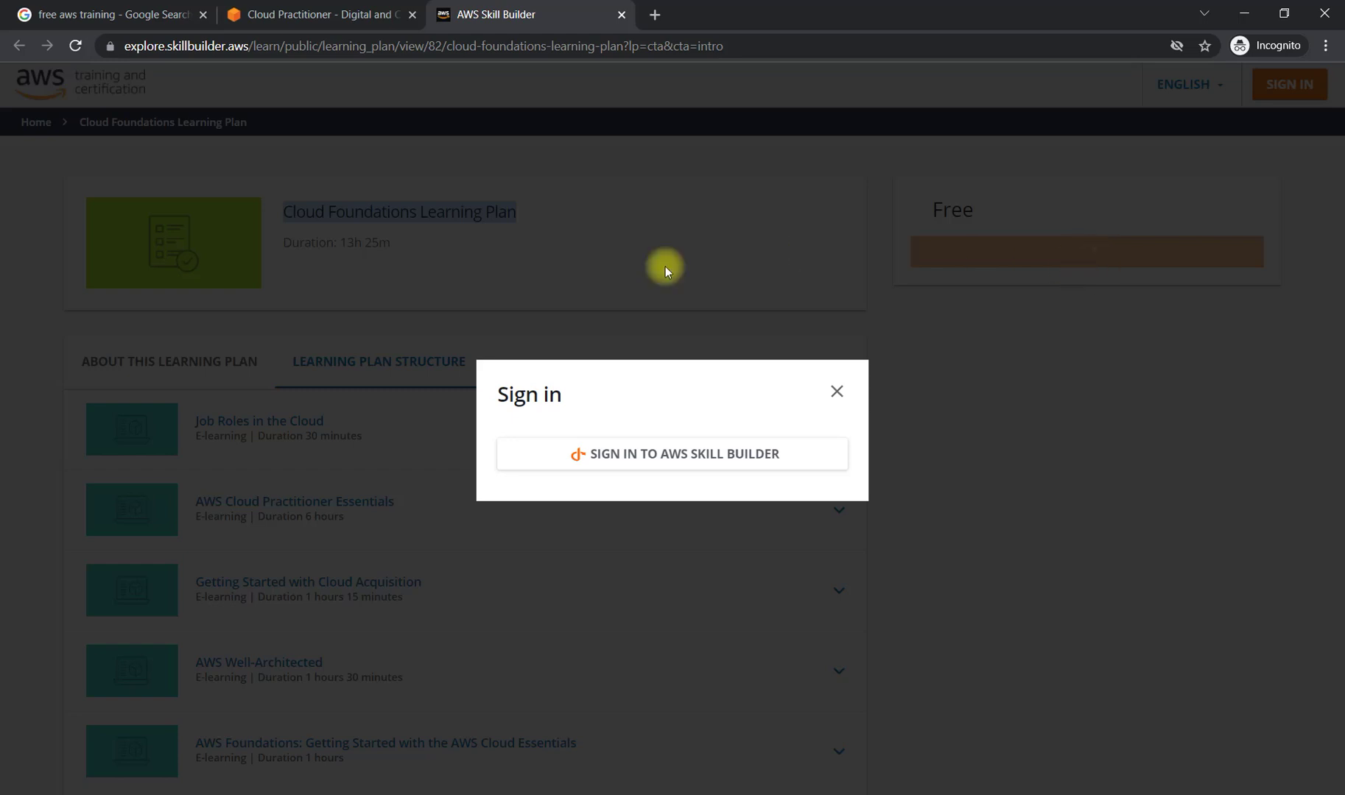
click(717, 463)
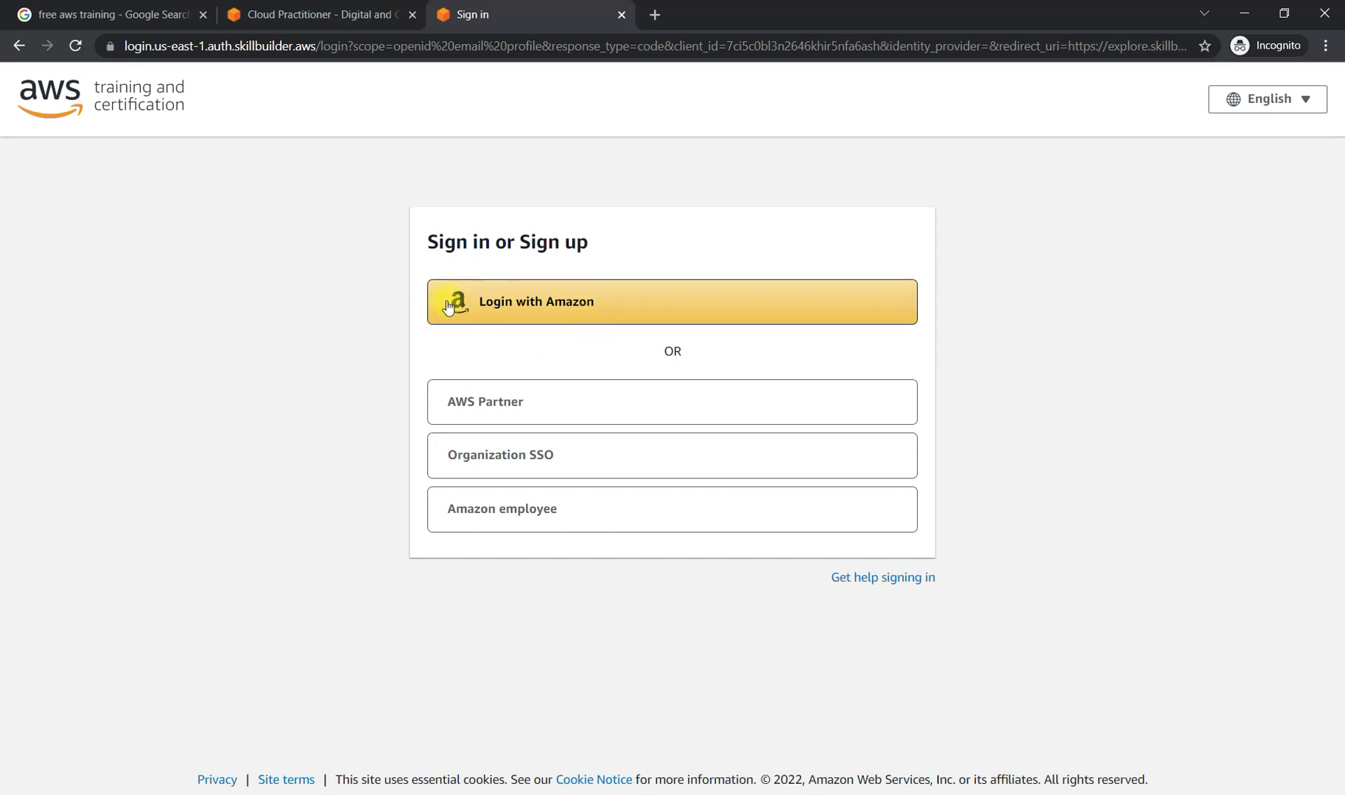
click(539, 306)
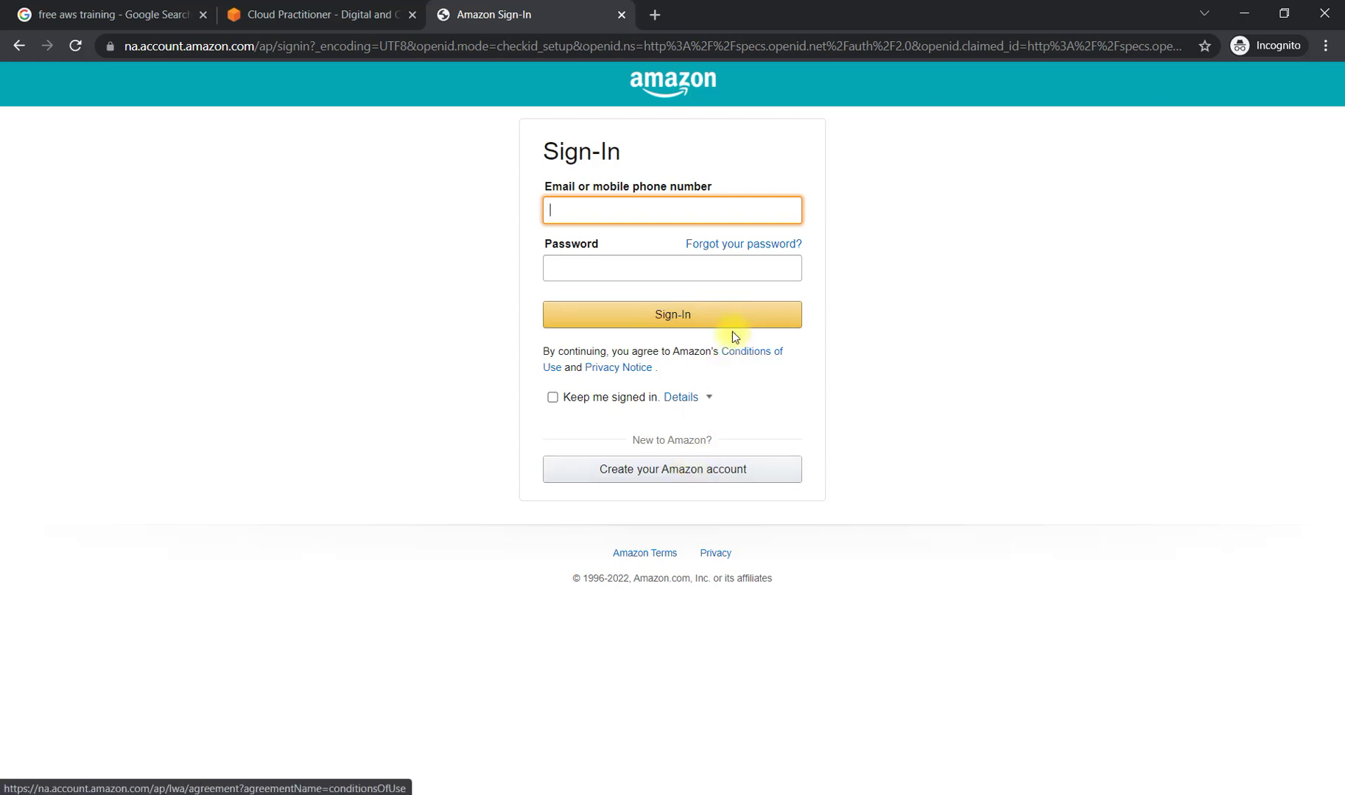
Step: Start creating a new Amazon account on the Amazon Sign-In page
click(681, 469)
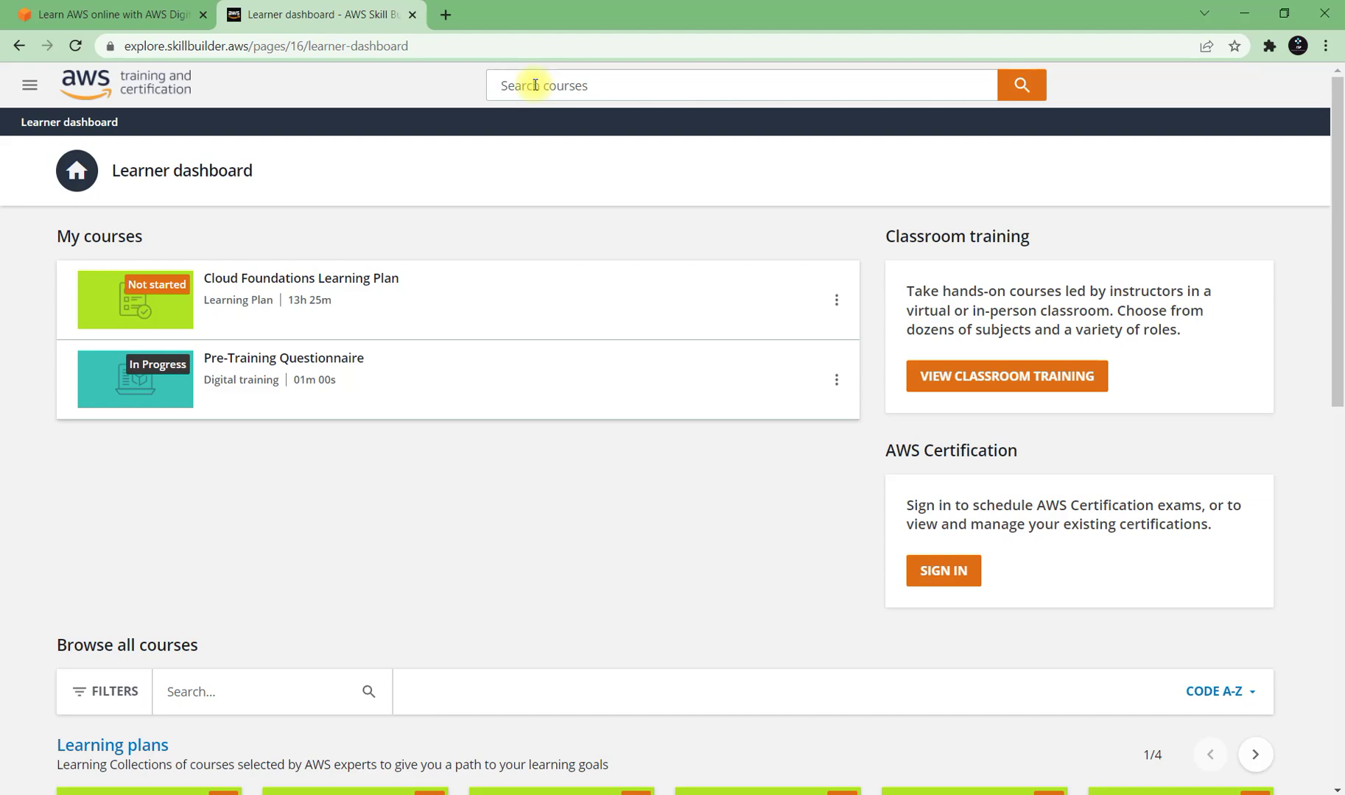
text(cloud foun)
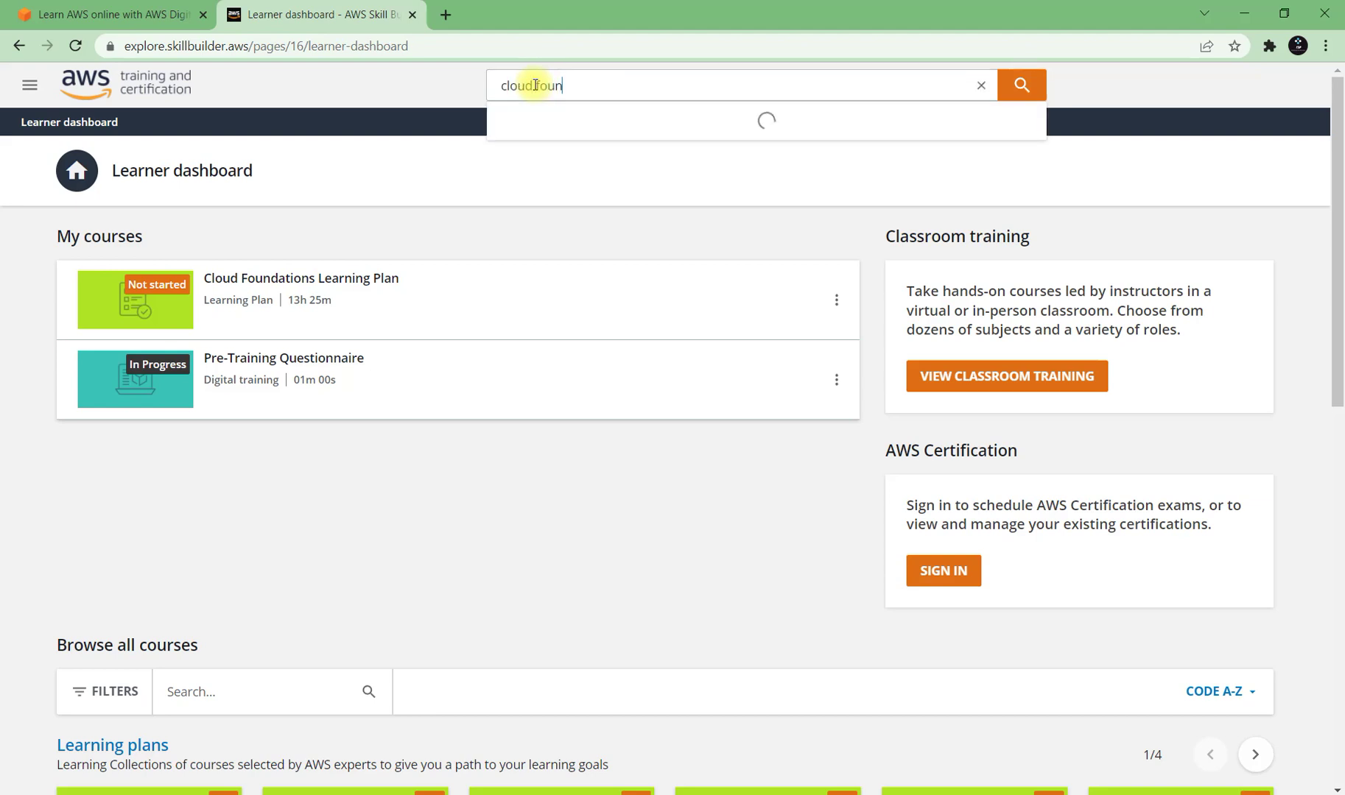
text(dation learn)
text(ing path)
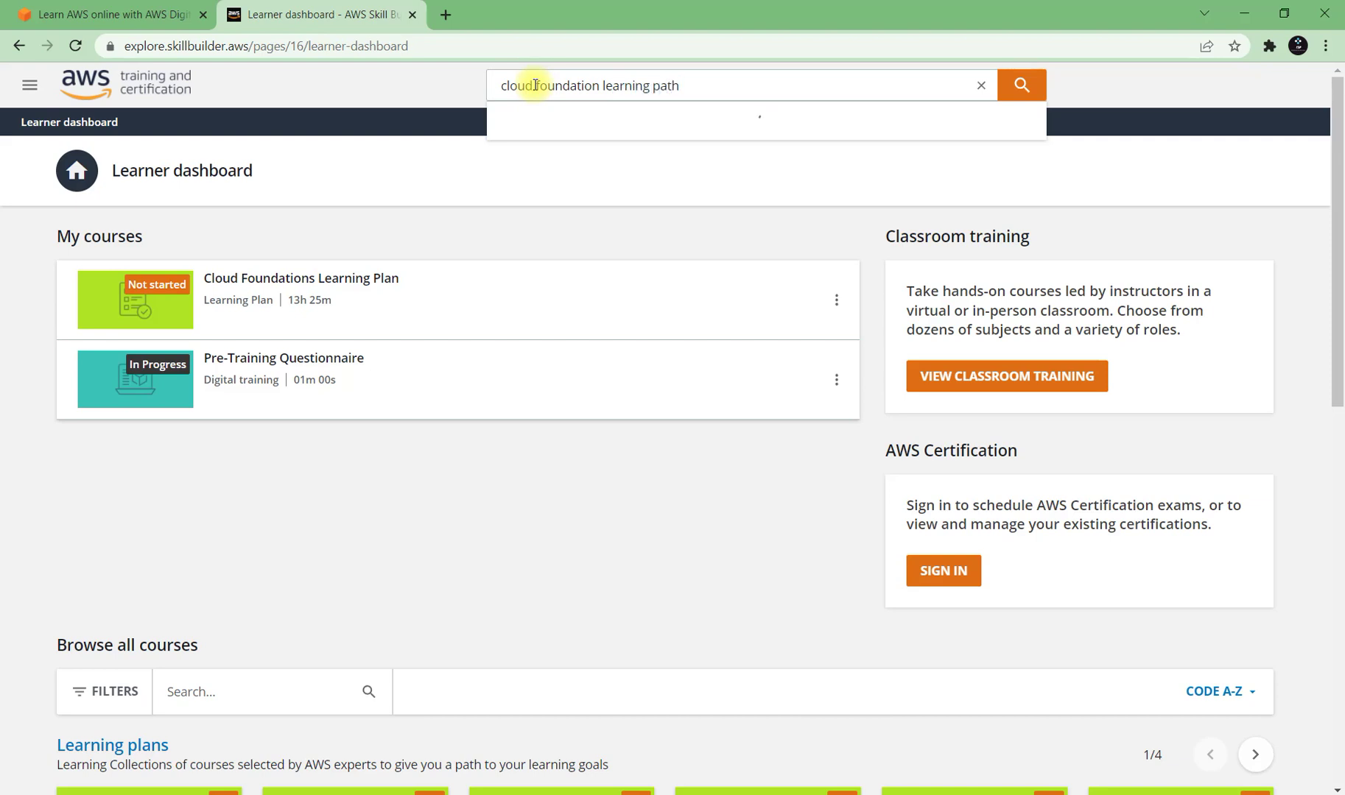
Step: Search courses for 'cloud foundation learning plan' and open the Cloud Foundations Learning Plan
key(BackSpace)
key(BackSpace)
key(BackSpace)
text(la)
text(n)
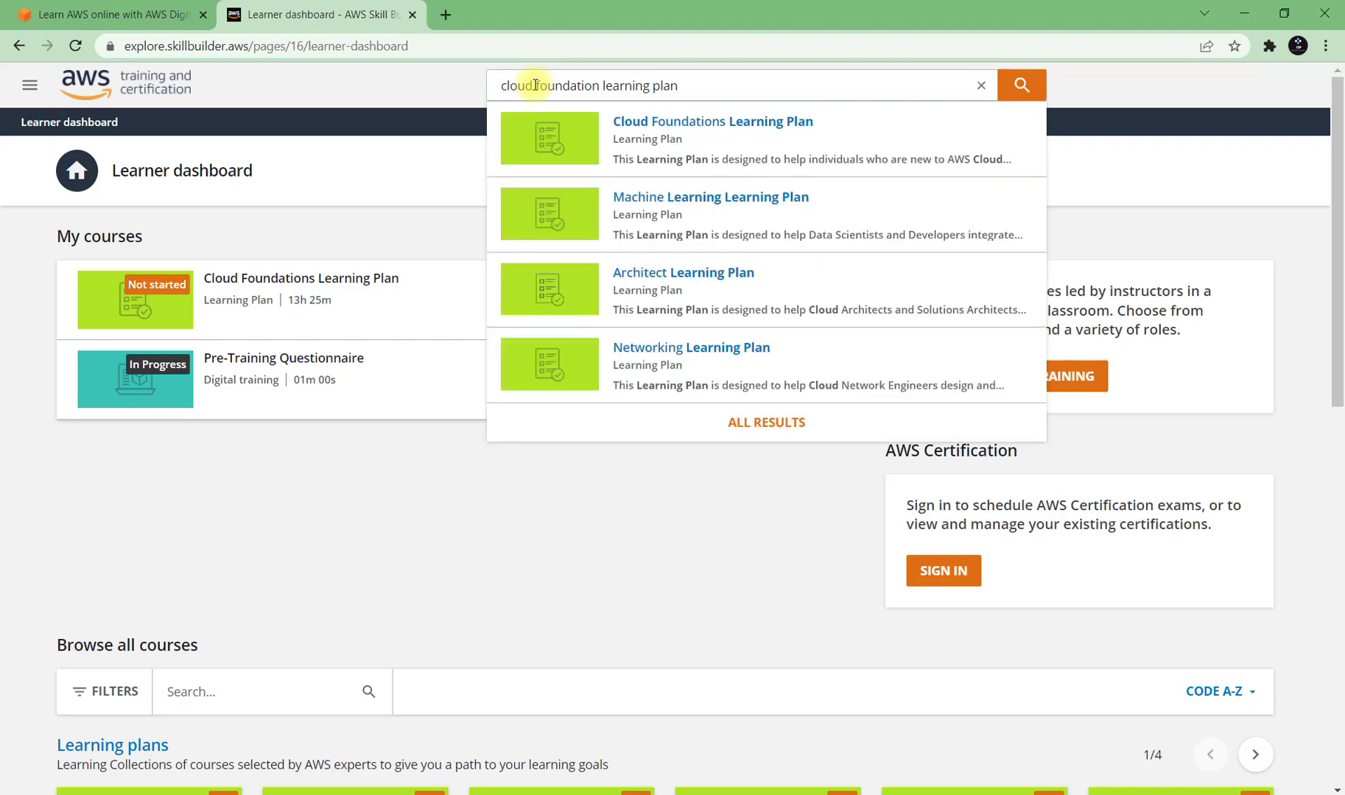
click(765, 121)
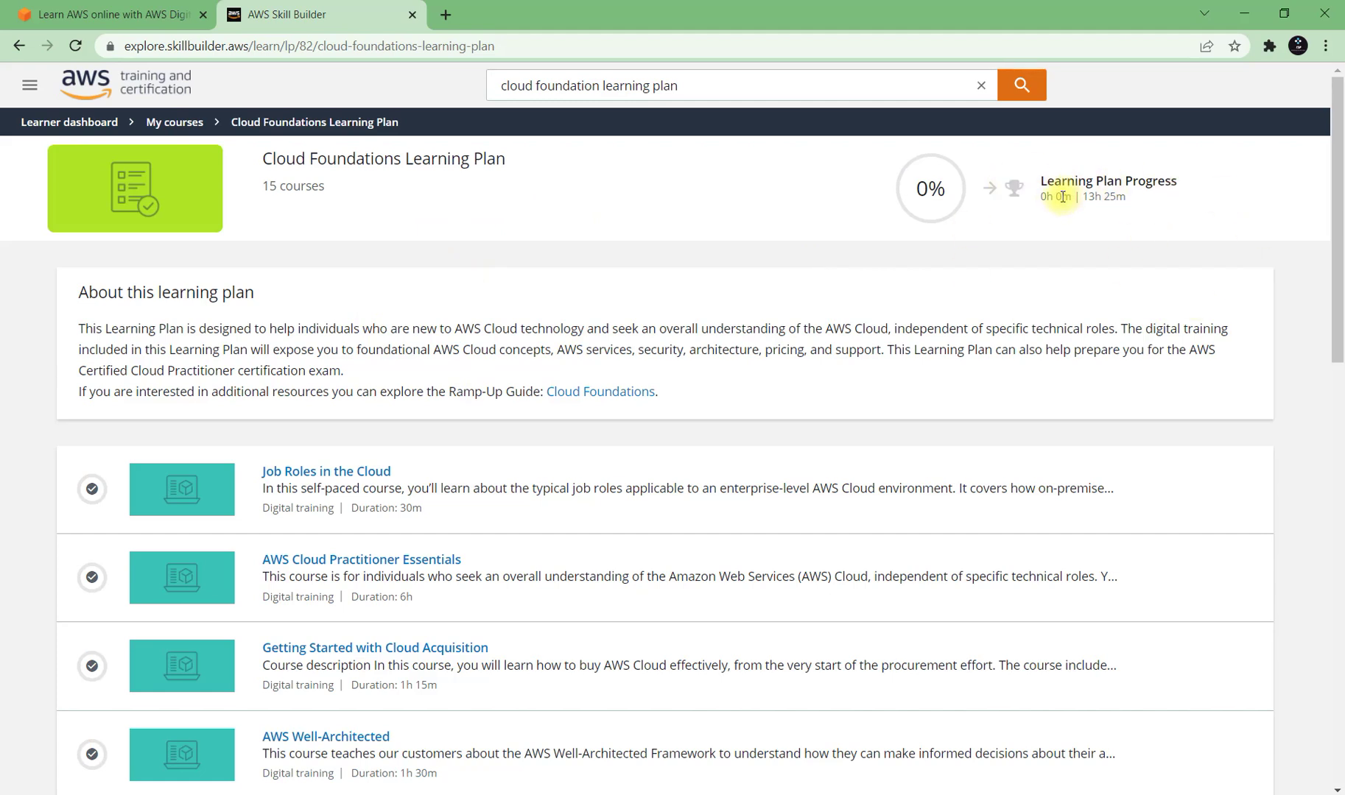
click(36, 101)
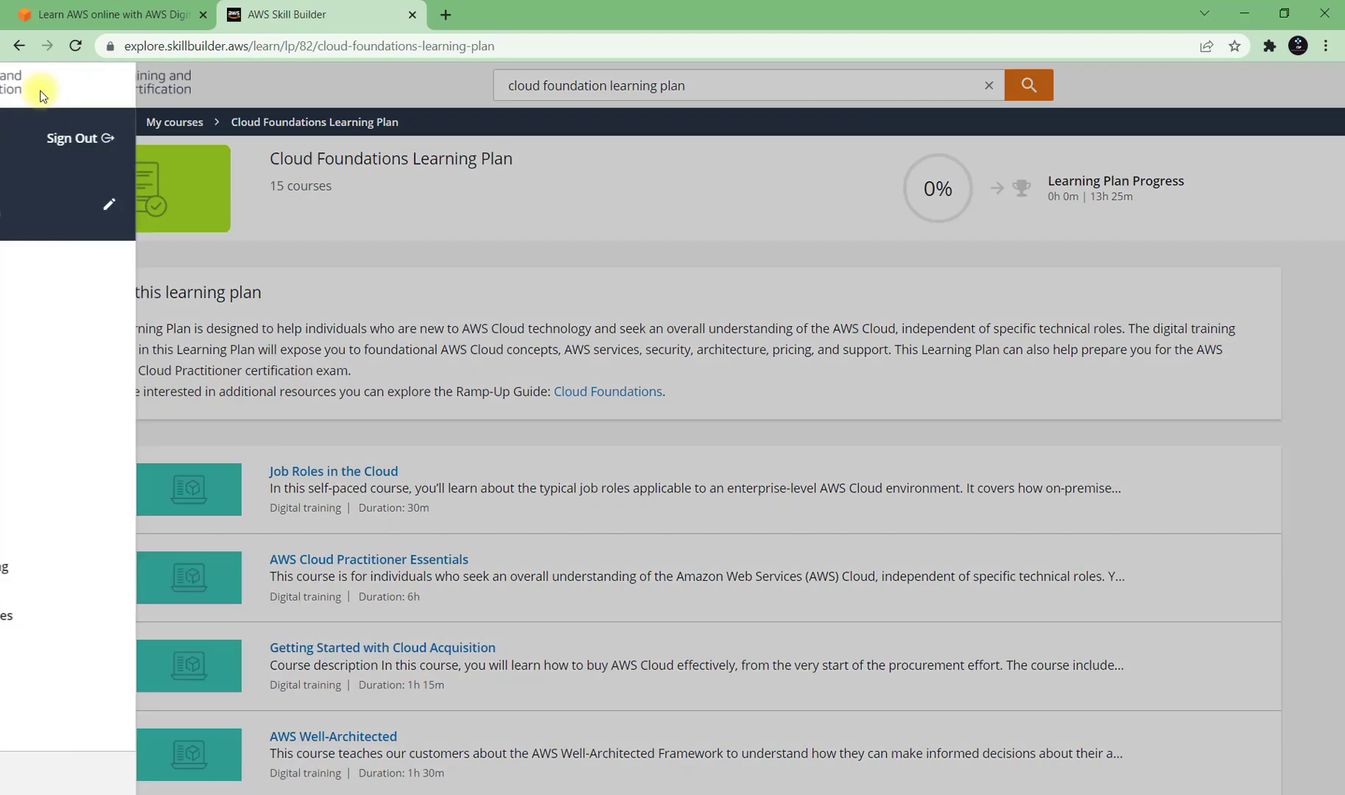
click(37, 320)
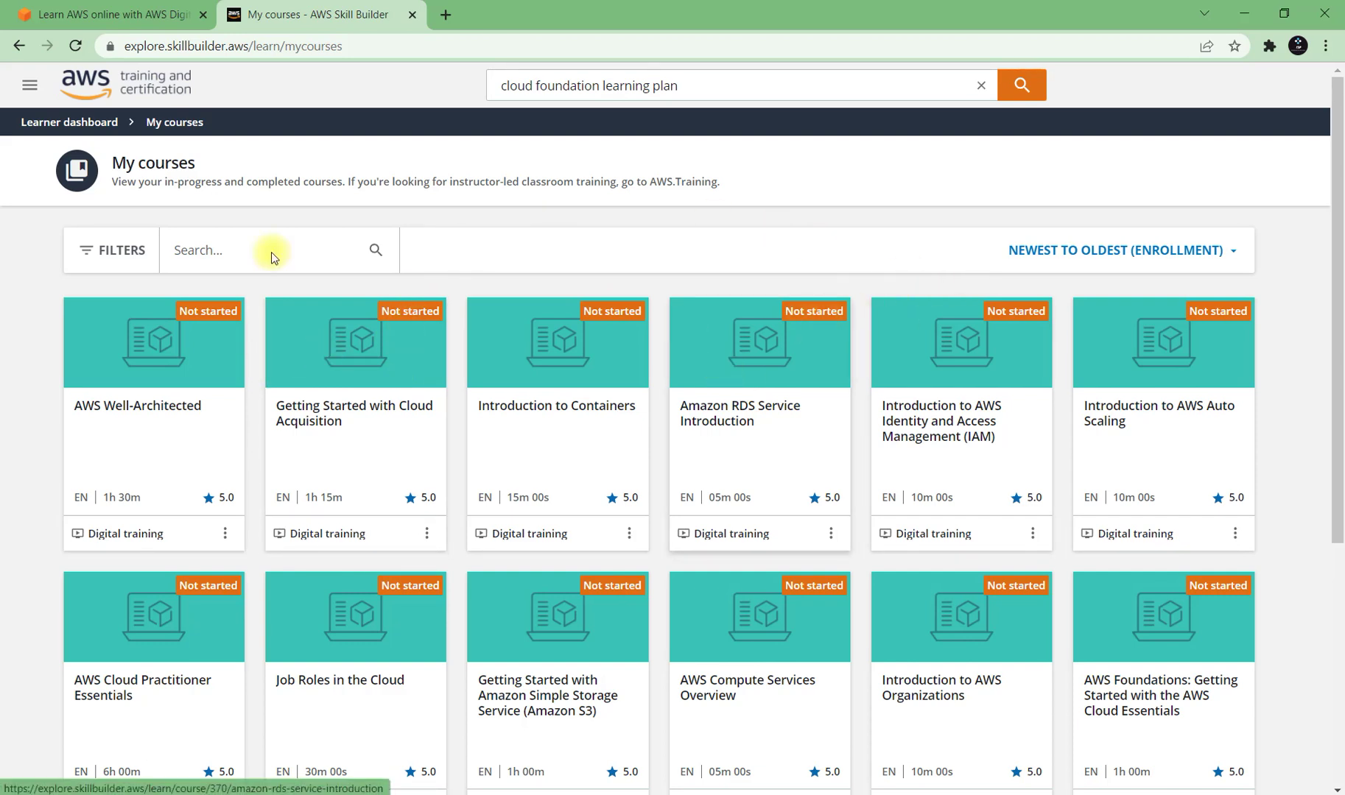
click(106, 123)
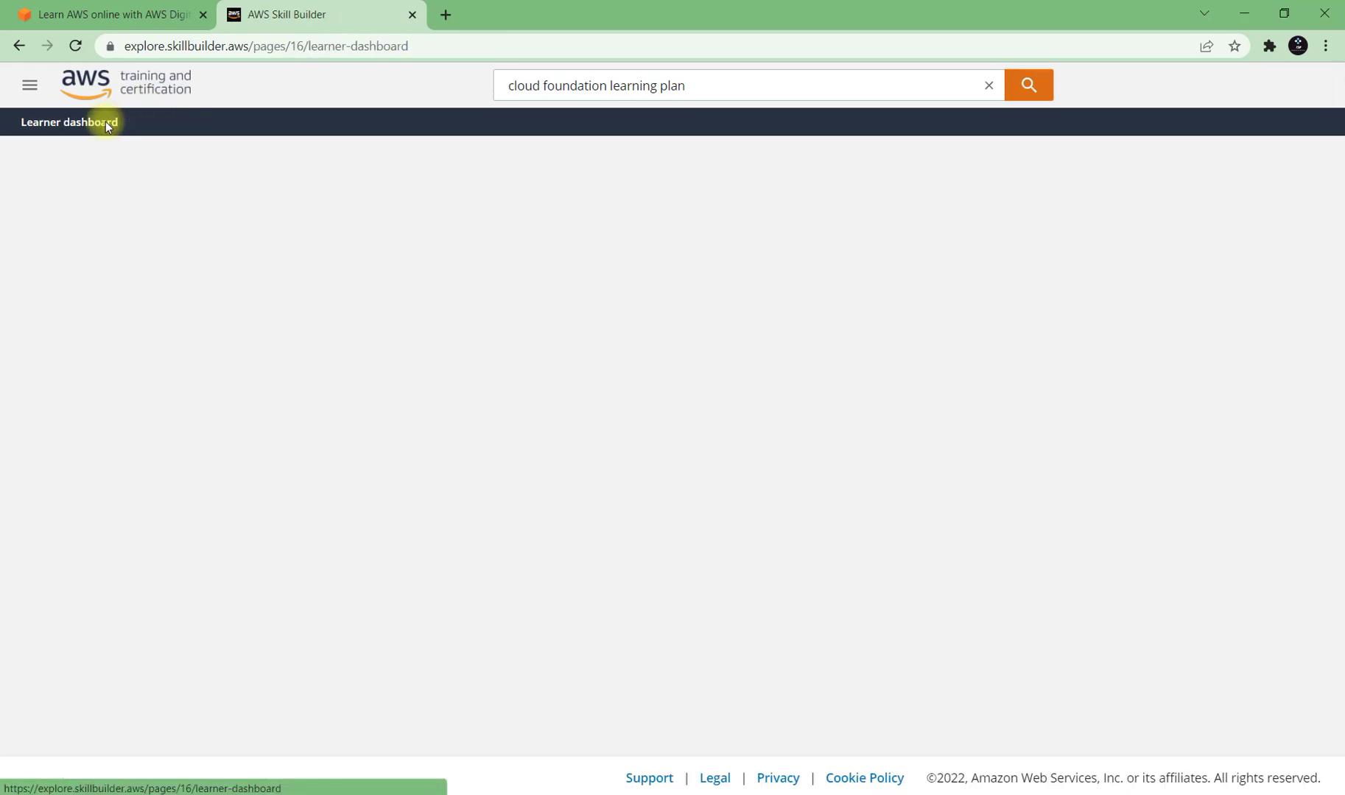
scroll(339, 300, down, 2)
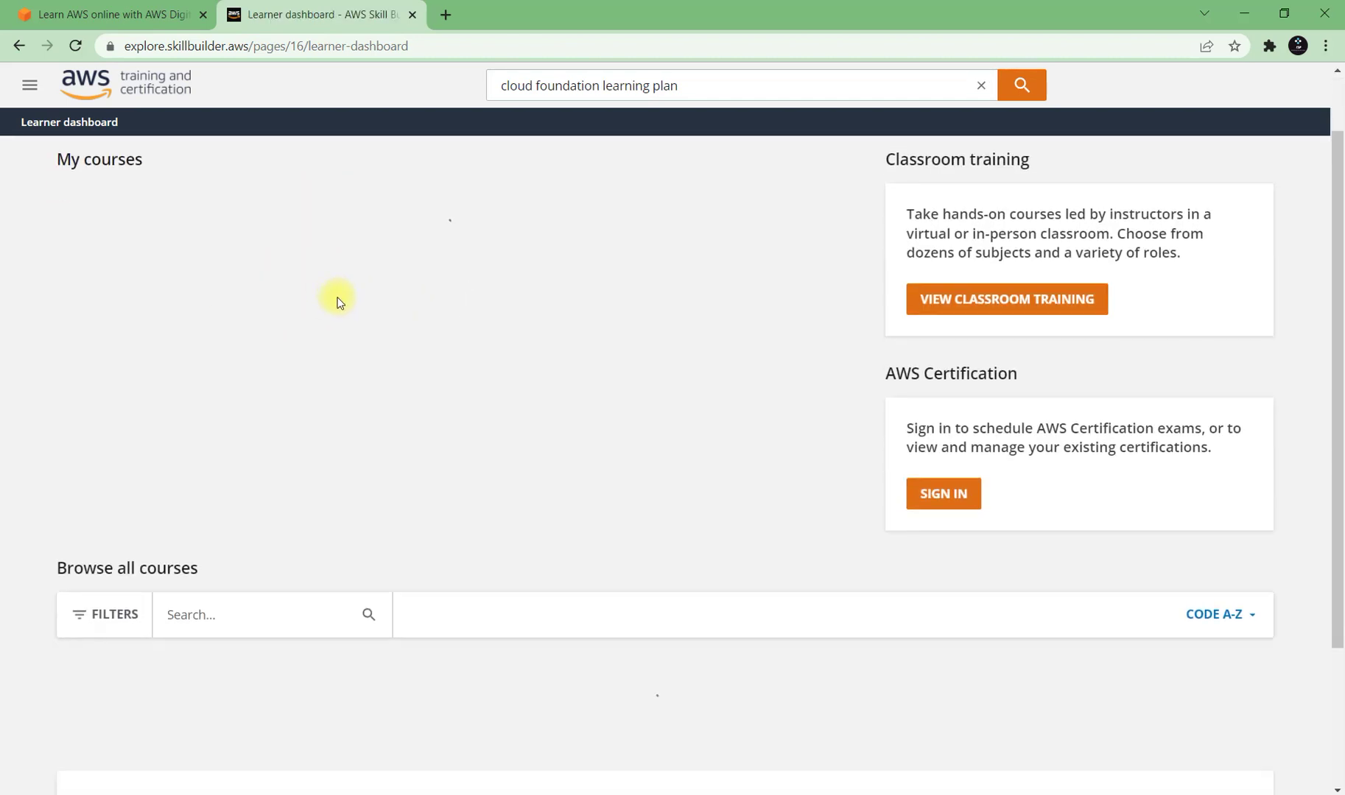
scroll(339, 299, up, 1)
click(338, 233)
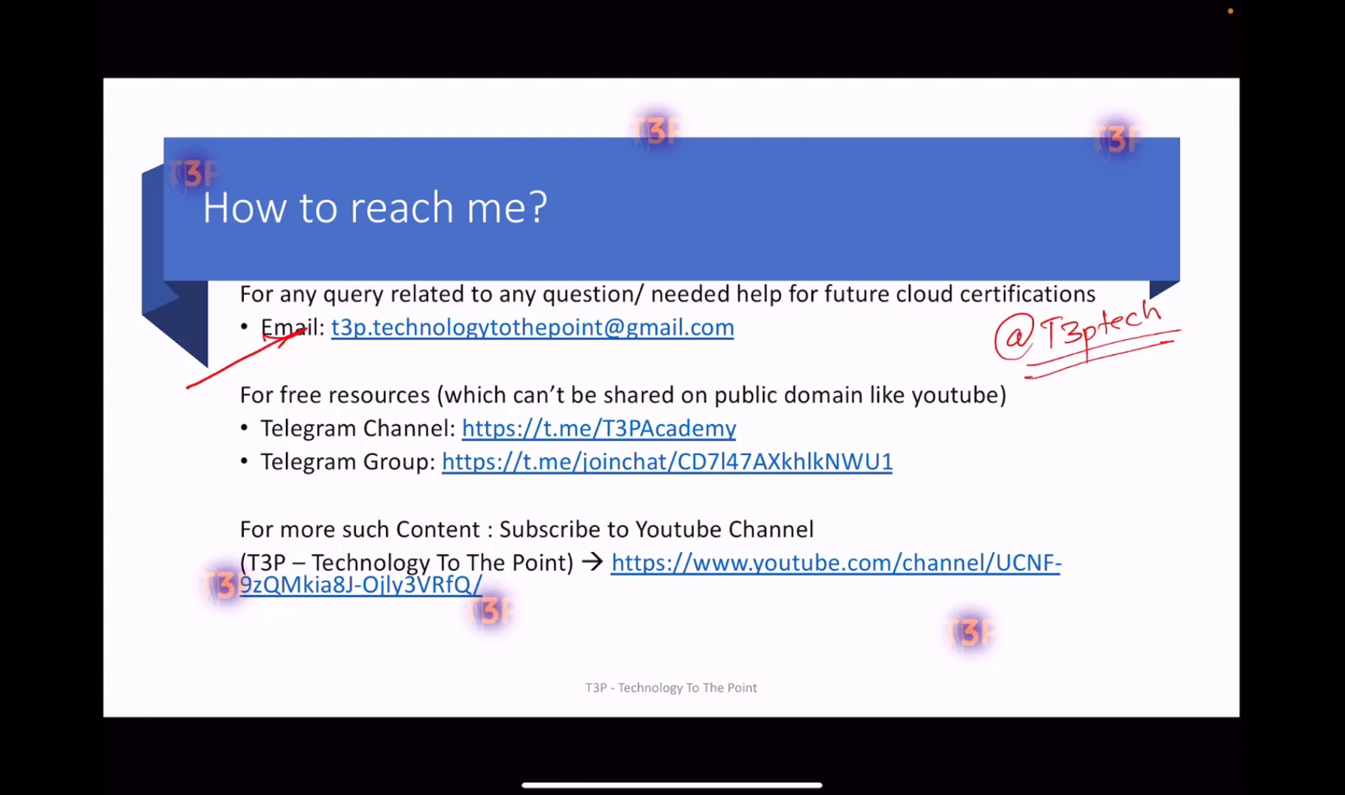
Step: Draw red arrows at the Telegram Channel and Telegram Group bullets
mouse_move(147, 480)
mouse_down()
mouse_move(237, 439)
mouse_move(229, 454)
mouse_up()
mouse_move(162, 535)
mouse_down()
mouse_move(246, 480)
mouse_move(245, 493)
mouse_up()
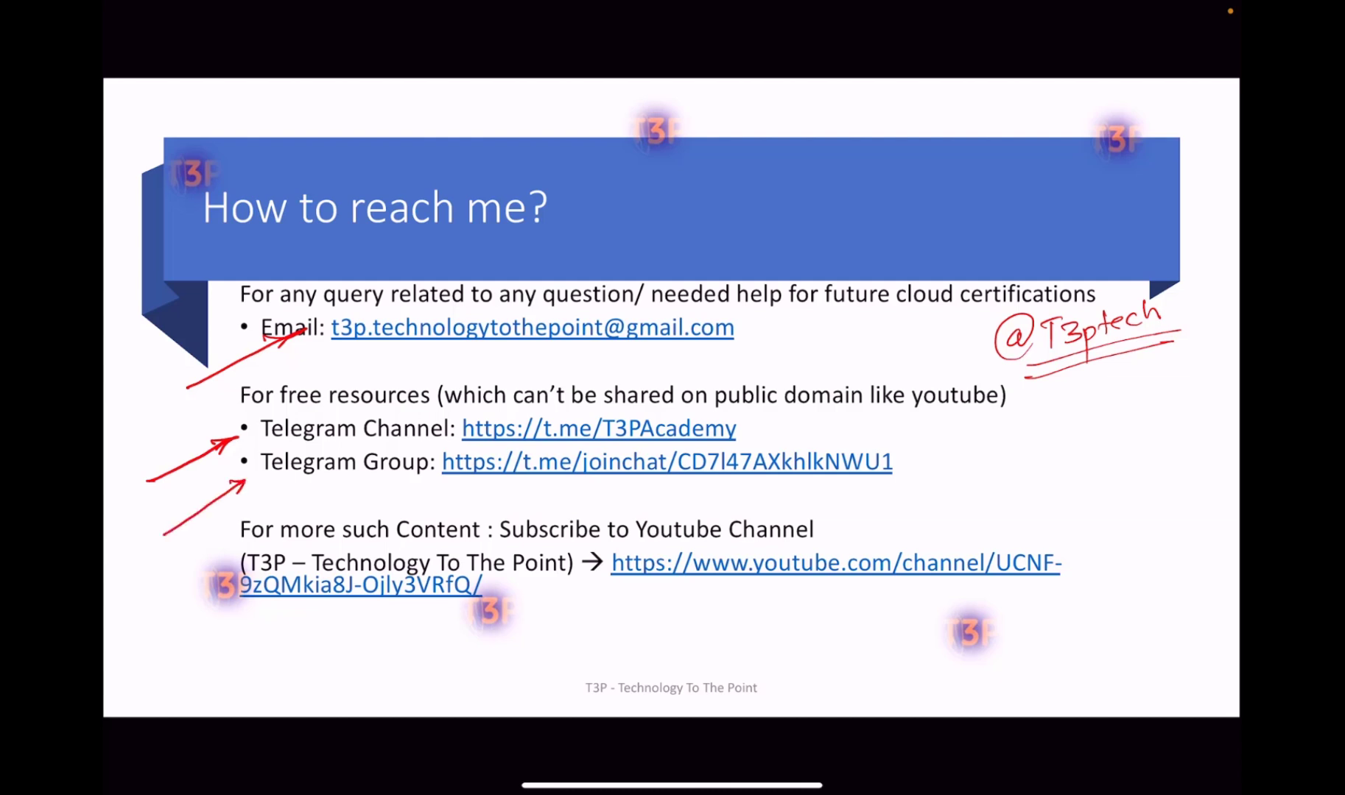